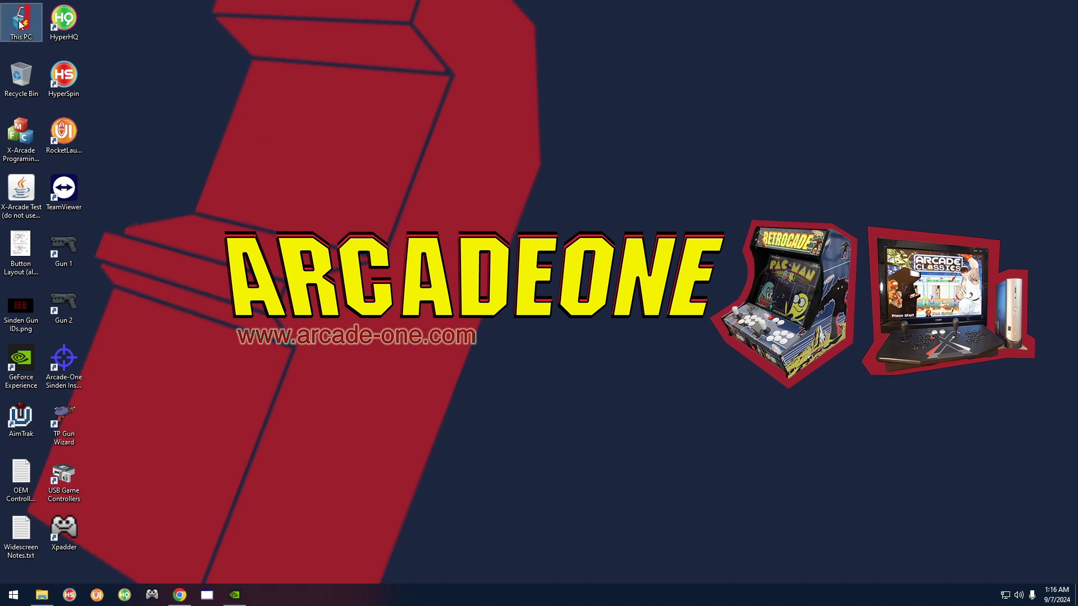
Open This PC and browse to the Media > Frontend > Video folder
{"action": "double_click", "coordinate": [20, 23]}
{"action": "left_click", "coordinate": [538, 299]}
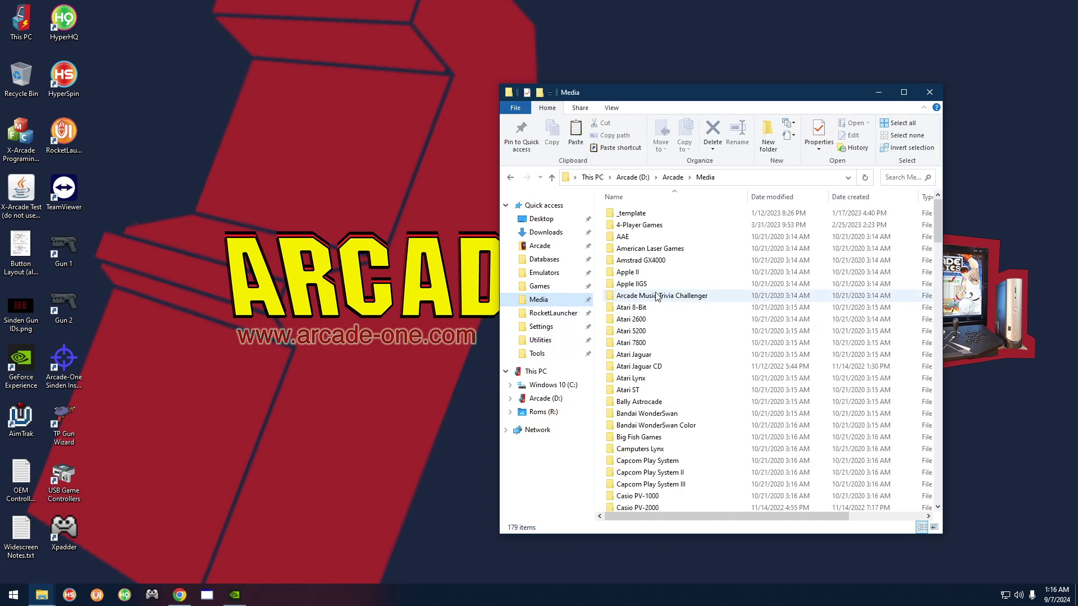
{"action": "left_click", "coordinate": [661, 297]}
{"action": "type", "text": "fr"}
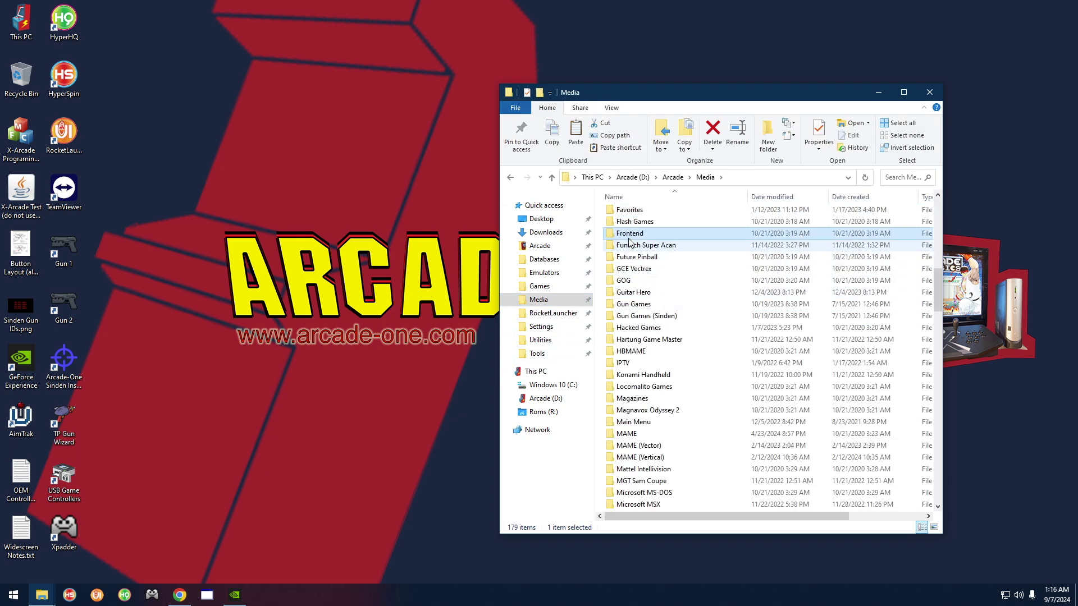
{"action": "double_click", "coordinate": [668, 234]}
{"action": "double_click", "coordinate": [624, 238]}
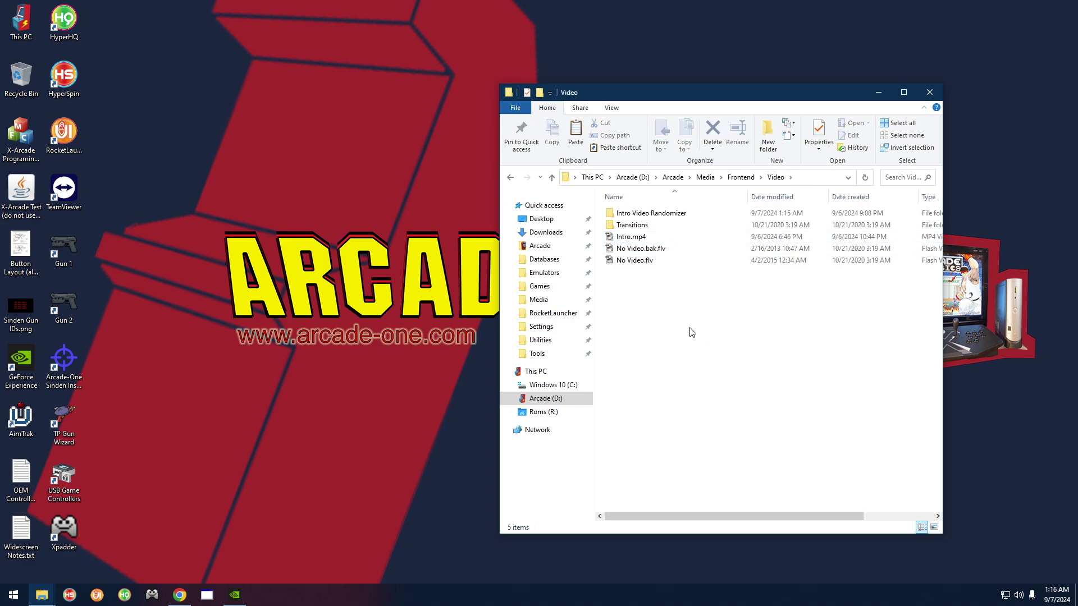
Copy Intro.mp4 and paste it in the same folder to create Intro - Copy.mp4
{"action": "left_click", "coordinate": [628, 240]}
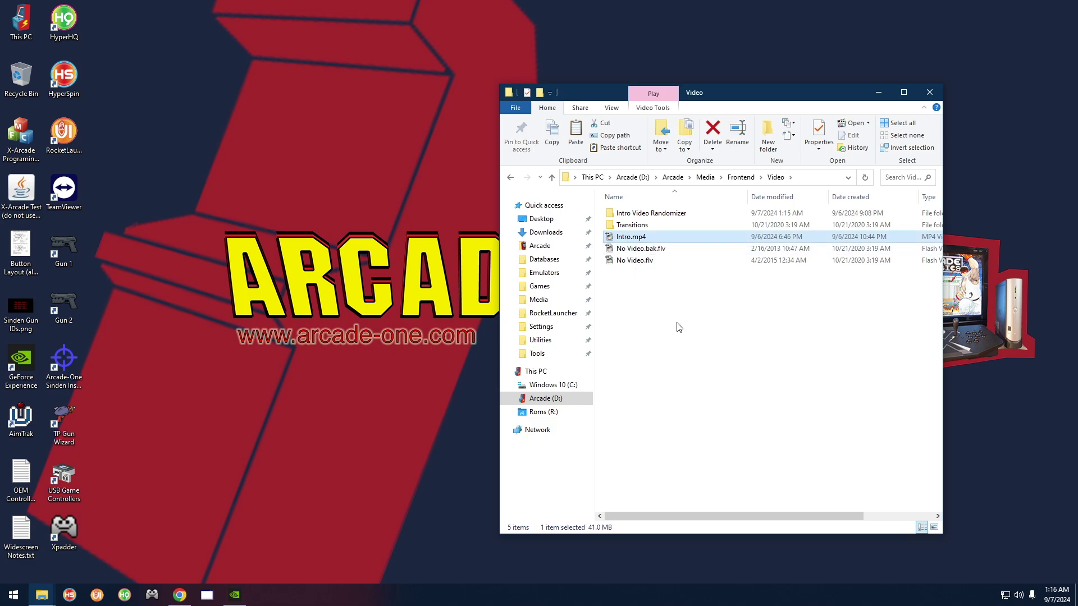
{"action": "right_click", "coordinate": [630, 240]}
{"action": "left_click", "coordinate": [685, 404]}
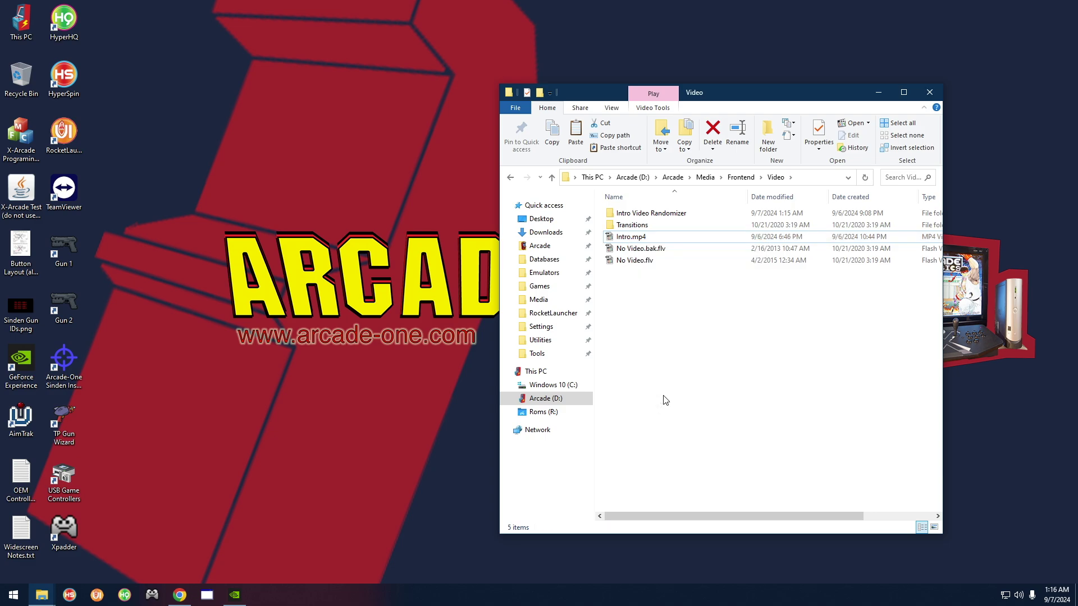
{"action": "right_click", "coordinate": [663, 396]}
{"action": "left_click", "coordinate": [698, 474]}
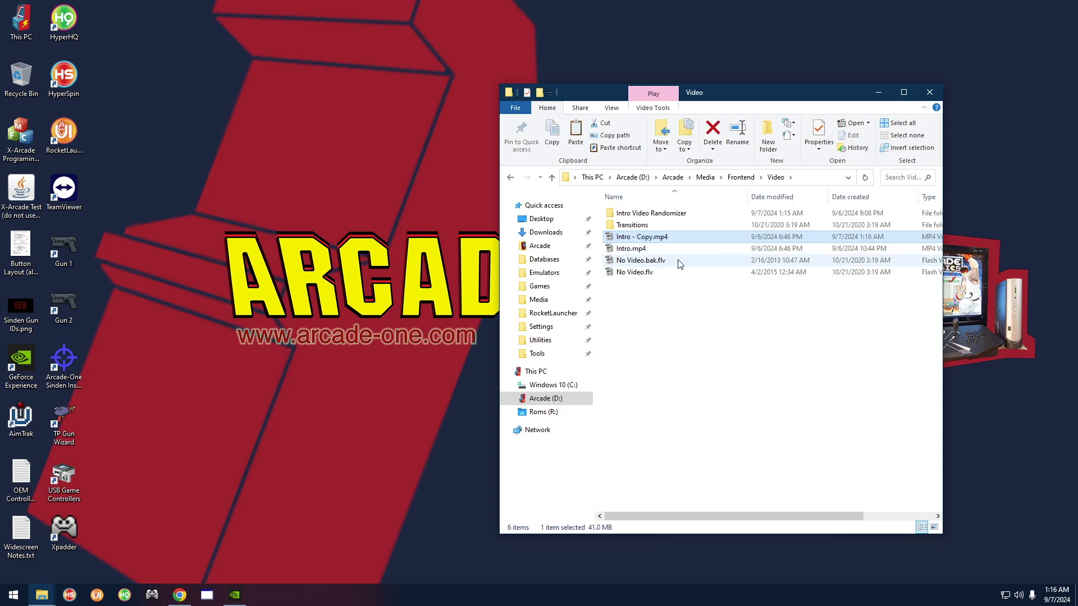
{"action": "left_click", "coordinate": [704, 336]}
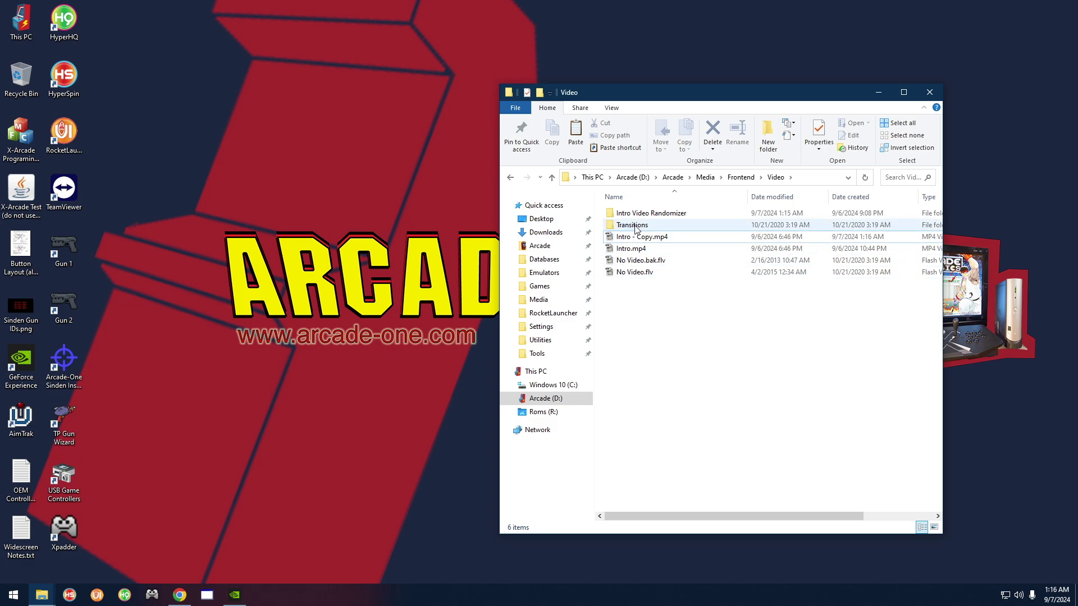
Open Intro Video Randomizer and rename Randomizer.exe to Randomizer.bak.exe
{"action": "double_click", "coordinate": [669, 219]}
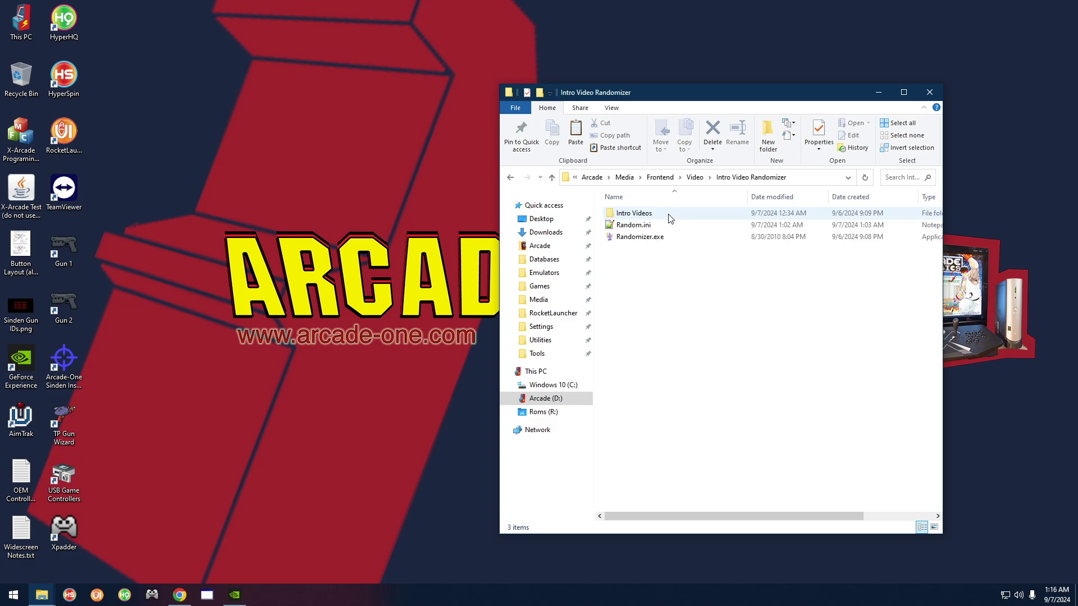
{"action": "left_click", "coordinate": [634, 239]}
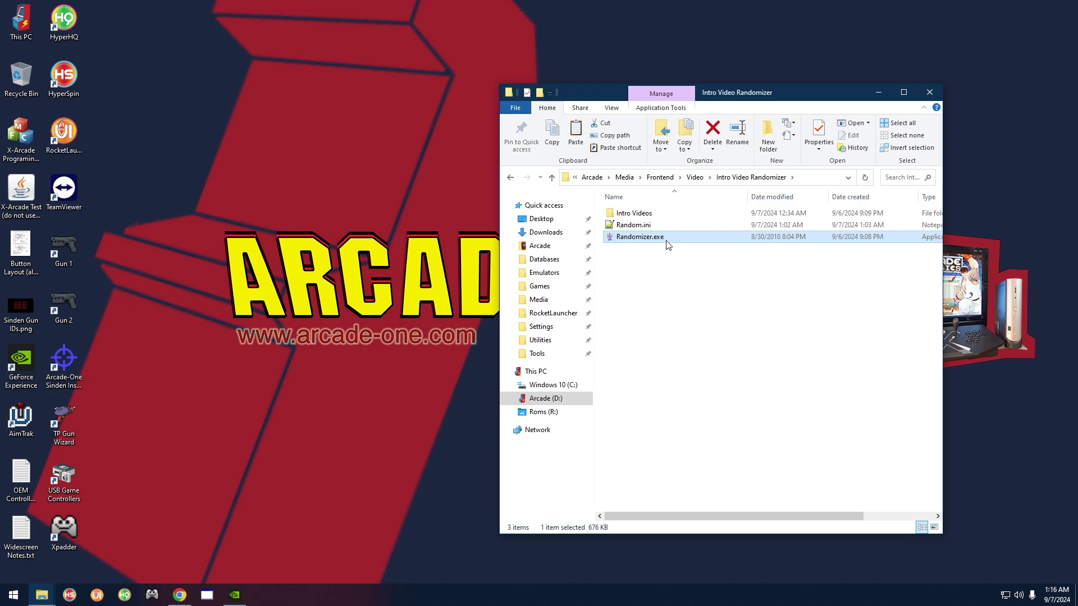
{"action": "left_click", "coordinate": [639, 243]}
{"action": "key", "text": "Right"}
{"action": "type", "text": ".bak"}
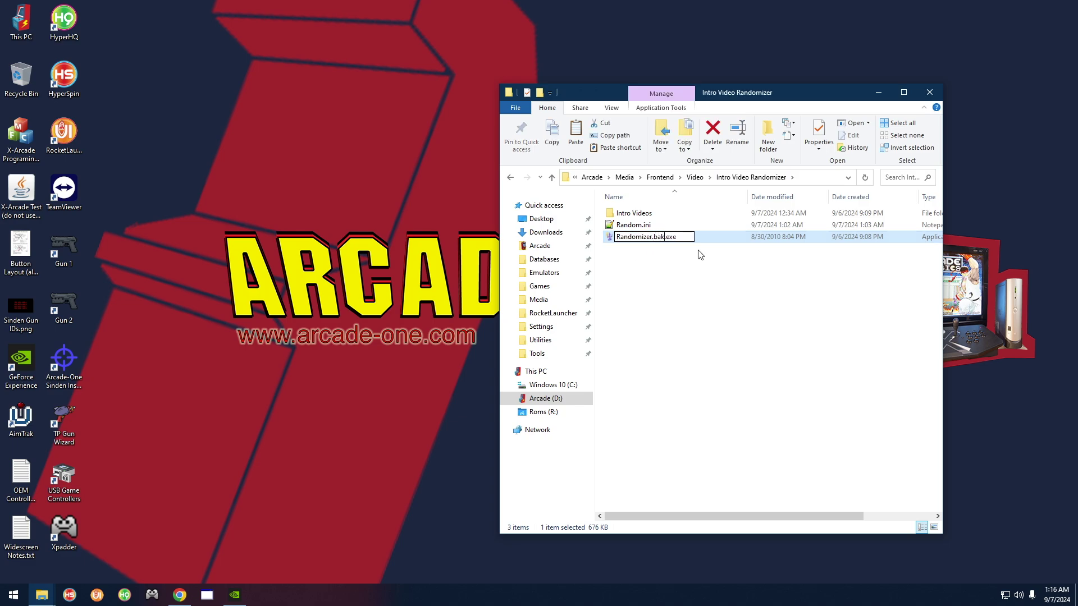
{"action": "key", "text": "Return"}
Rename Randomizer.bak.exe back to Randomizer.exe
{"action": "right_click", "coordinate": [655, 239]}
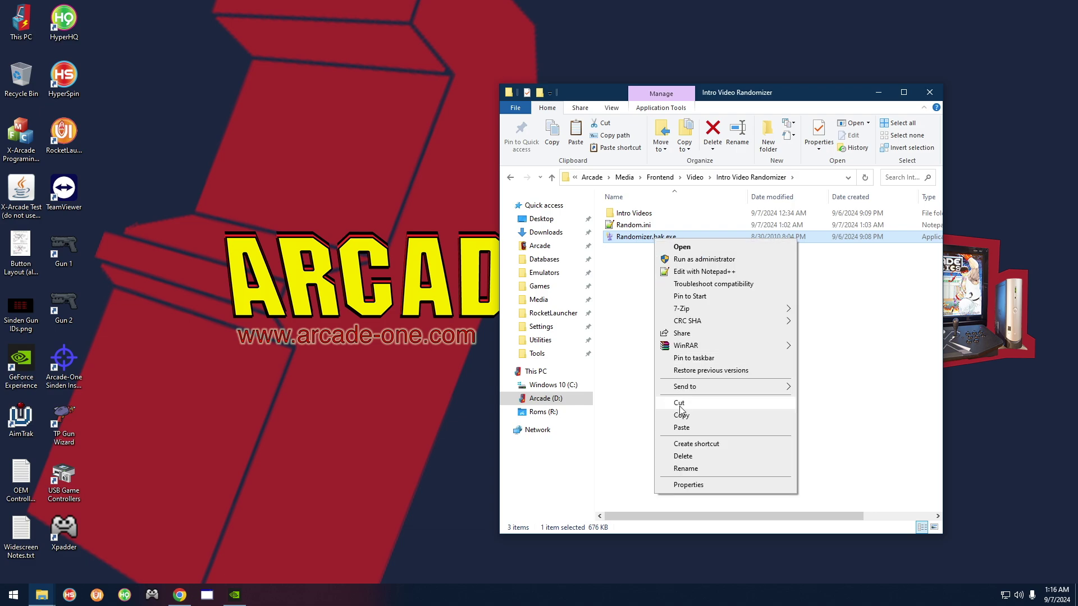
{"action": "left_click", "coordinate": [689, 469]}
{"action": "key", "text": "Right"}
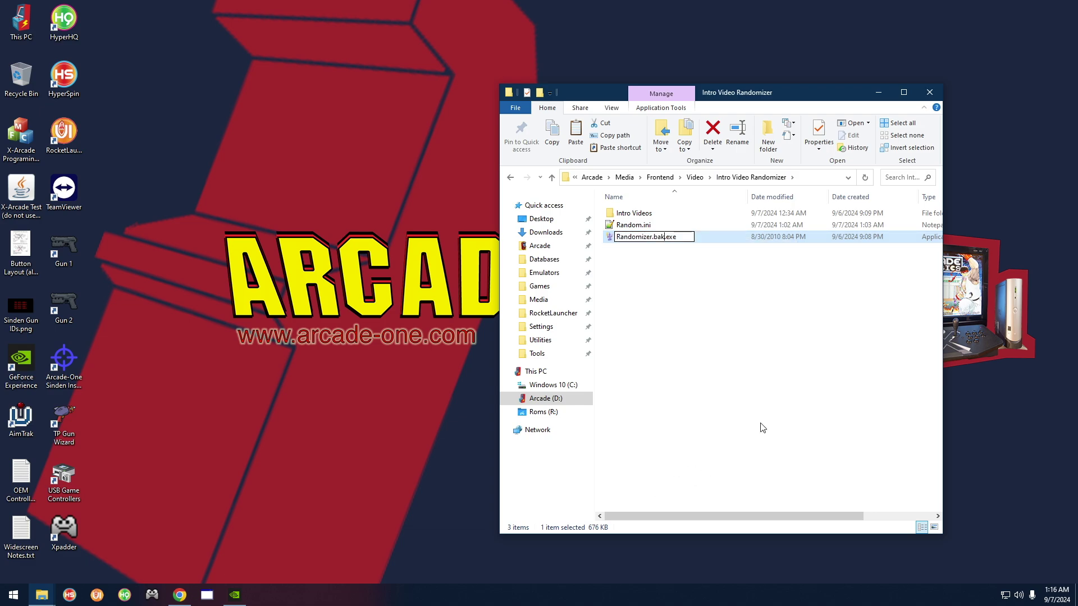
{"action": "key", "text": "BackSpace"}
{"action": "key", "text": "BackSpace"}
{"action": "key", "text": "BackSpace"}
{"action": "key", "text": "BackSpace"}
{"action": "key", "text": "Return"}
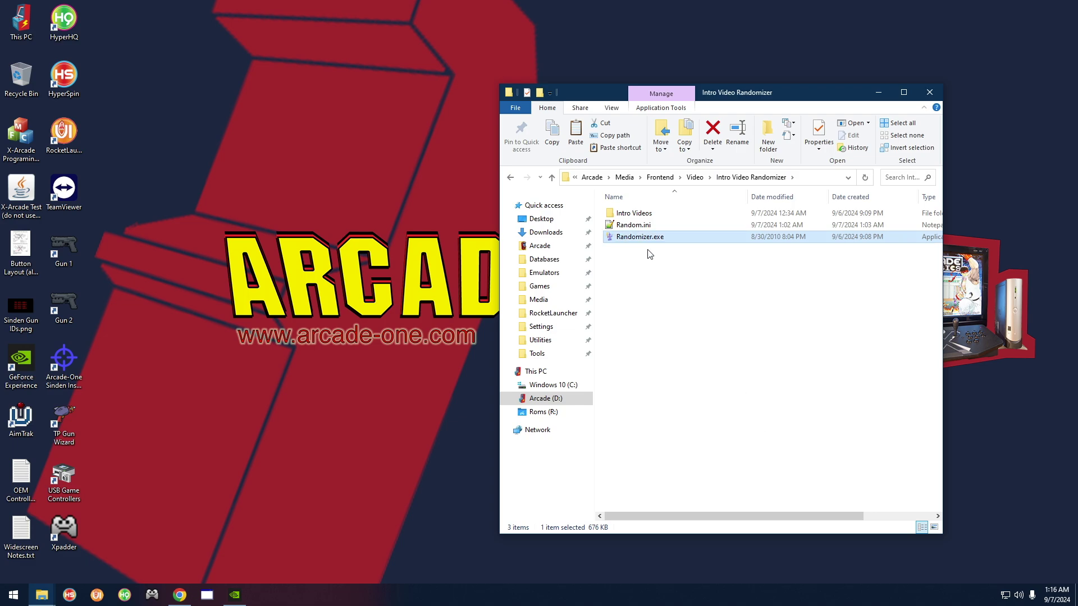
{"action": "left_click", "coordinate": [690, 285]}
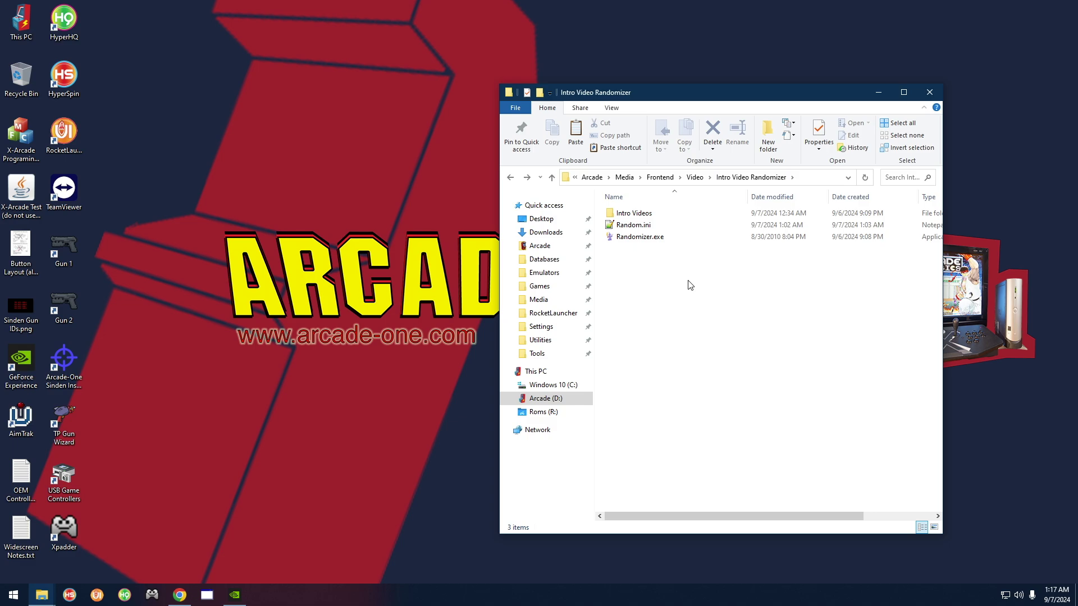
{"action": "double_click", "coordinate": [625, 214]}
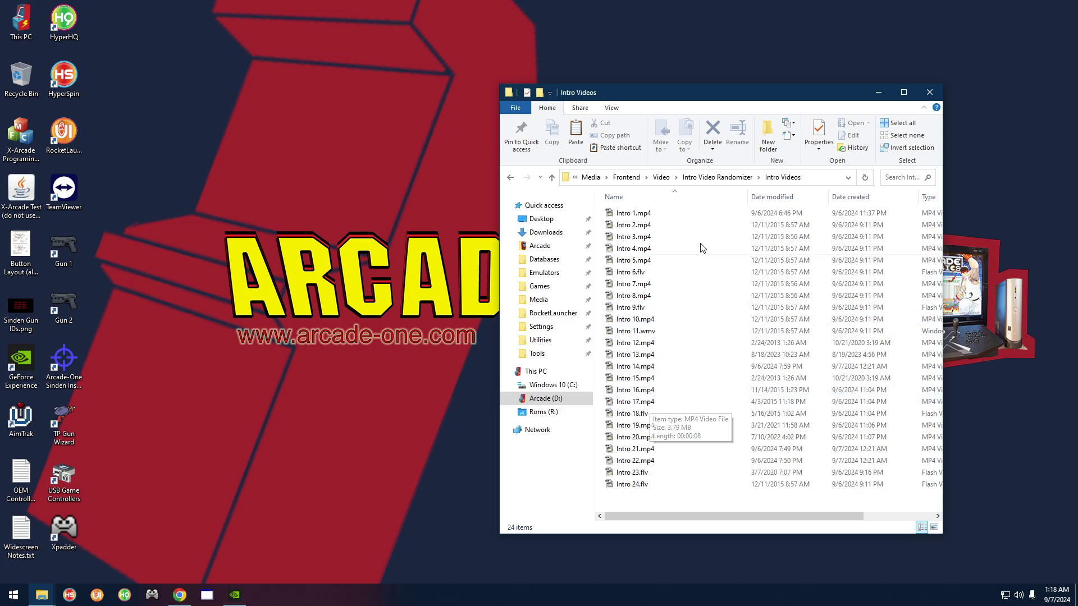
{"action": "left_click", "coordinate": [707, 180]}
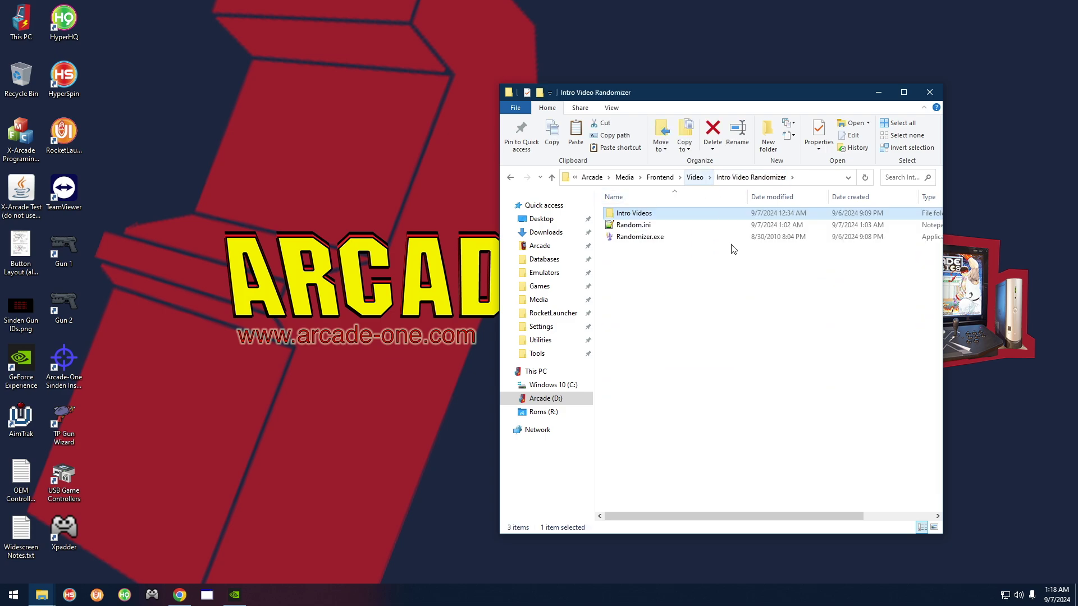
Delete Random.ini, then launch Randomizer.exe
{"action": "left_click", "coordinate": [623, 226]}
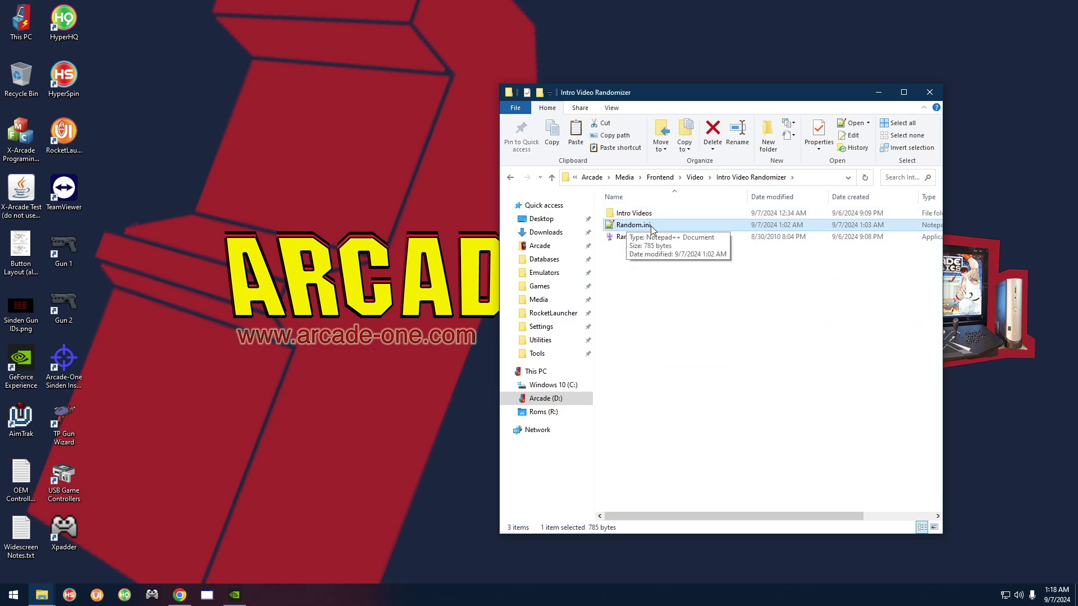
{"action": "right_click", "coordinate": [642, 225]}
{"action": "left_click", "coordinate": [679, 406]}
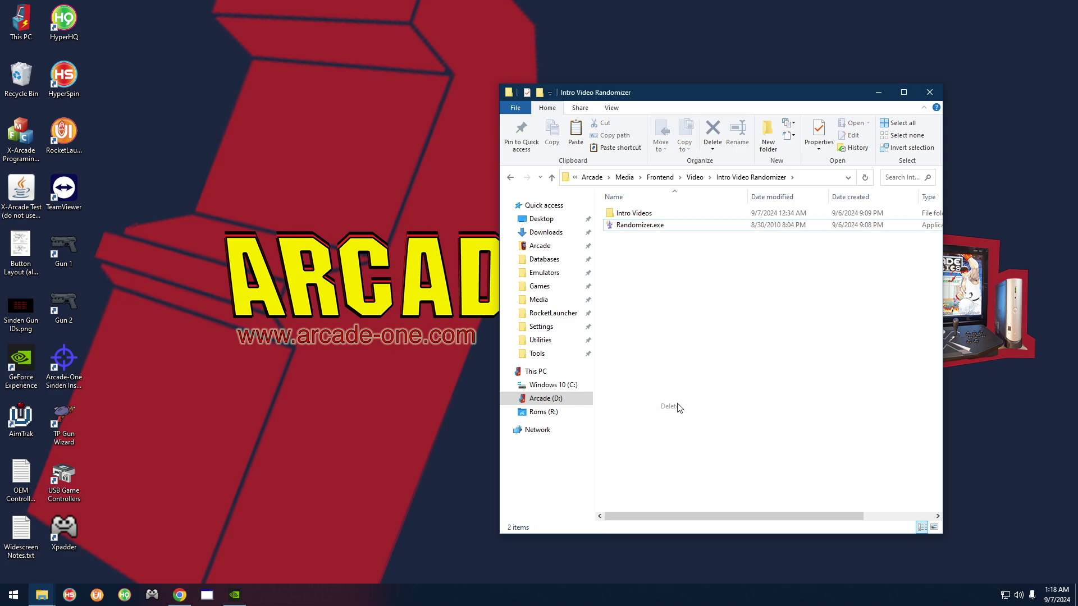
{"action": "left_click", "coordinate": [626, 231]}
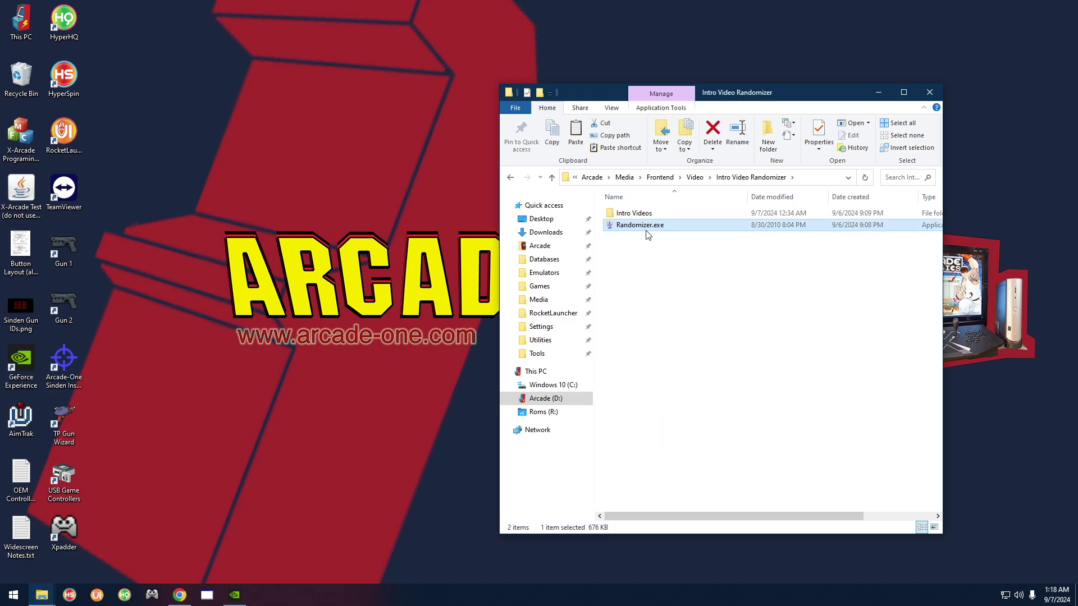
{"action": "double_click", "coordinate": [638, 227]}
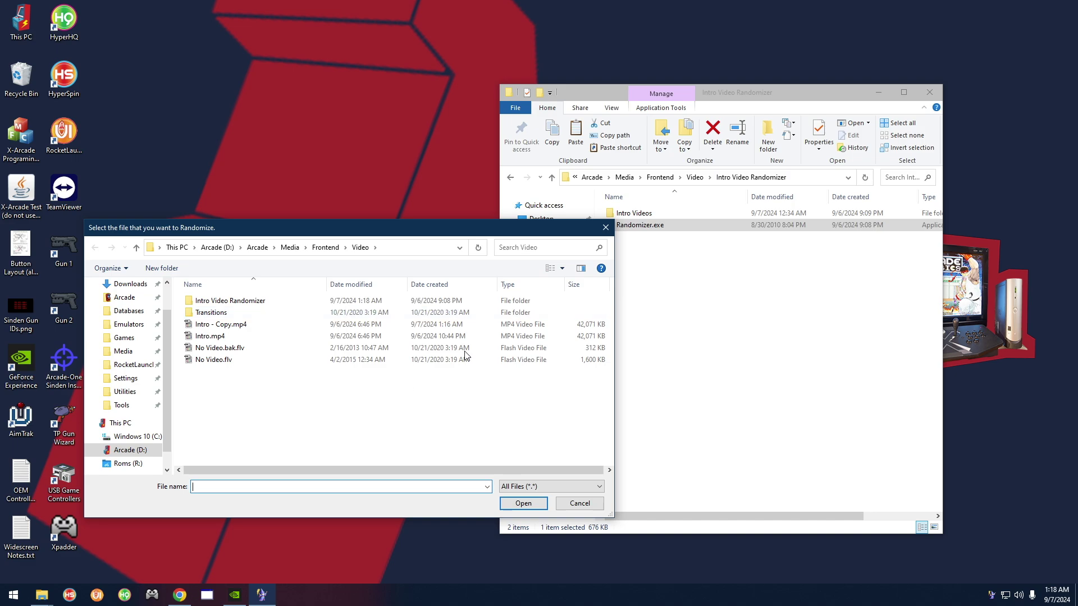
Pick Intro.mp4 from Media > Frontend > Video as the file to randomize
{"action": "left_click", "coordinate": [125, 352]}
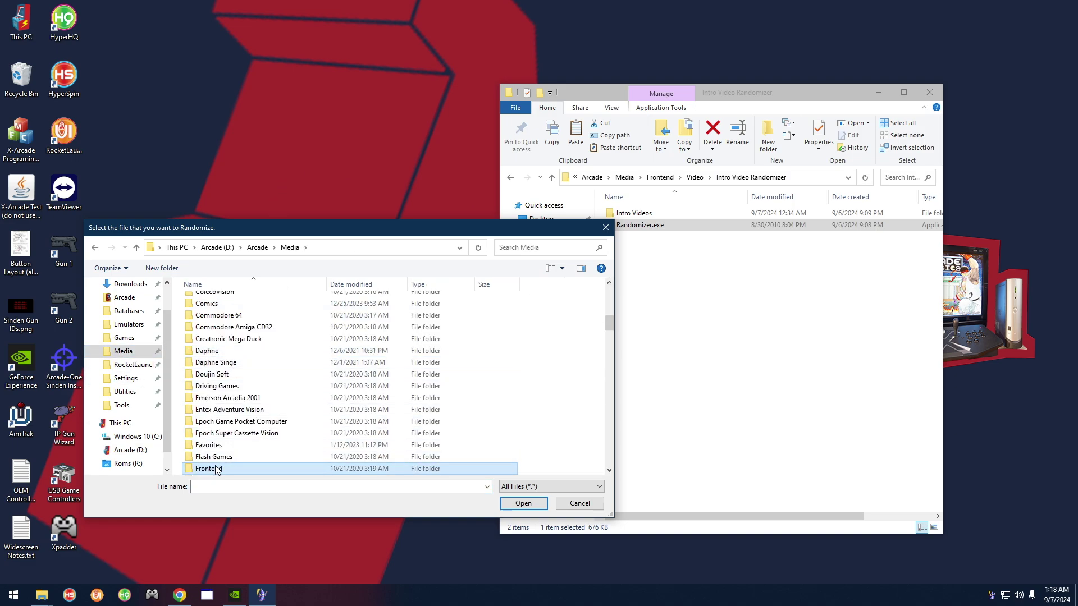
{"action": "double_click", "coordinate": [216, 469]}
{"action": "double_click", "coordinate": [217, 324]}
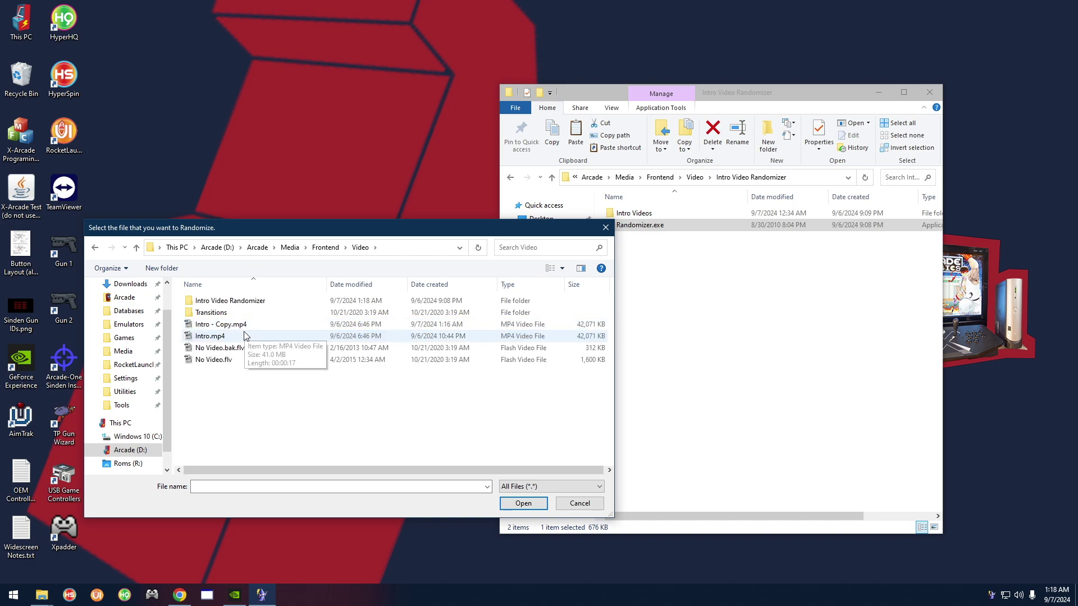
{"action": "left_click", "coordinate": [205, 338]}
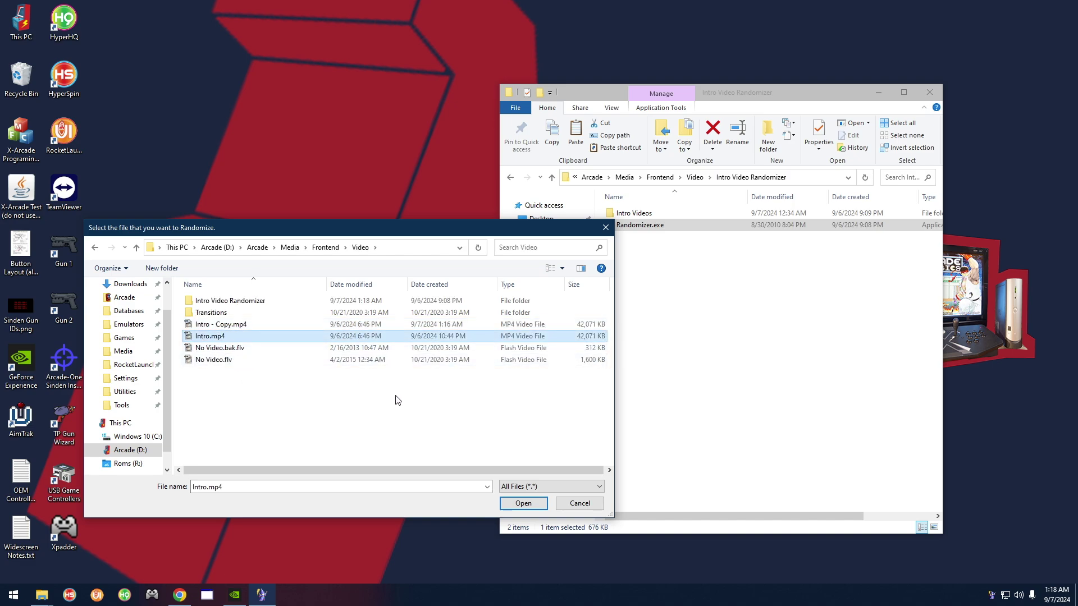
{"action": "left_click", "coordinate": [507, 502]}
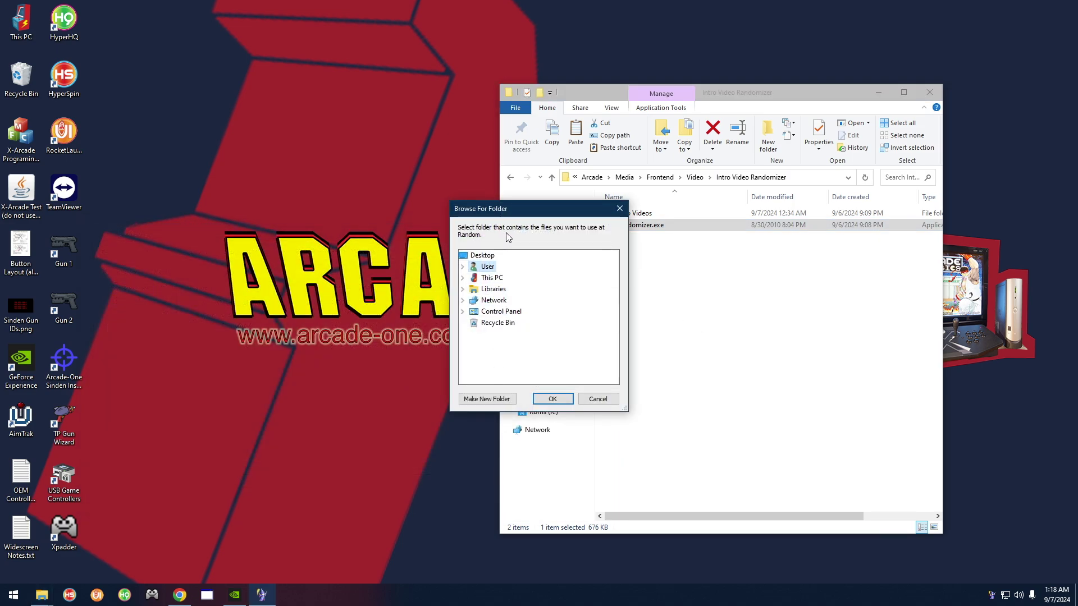
Move the folder prompt aside and open the Intro Videos folder in Explorer
{"action": "left_click_drag", "start_coordinate": [567, 209], "coordinate": [320, 276]}
{"action": "left_click", "coordinate": [644, 218]}
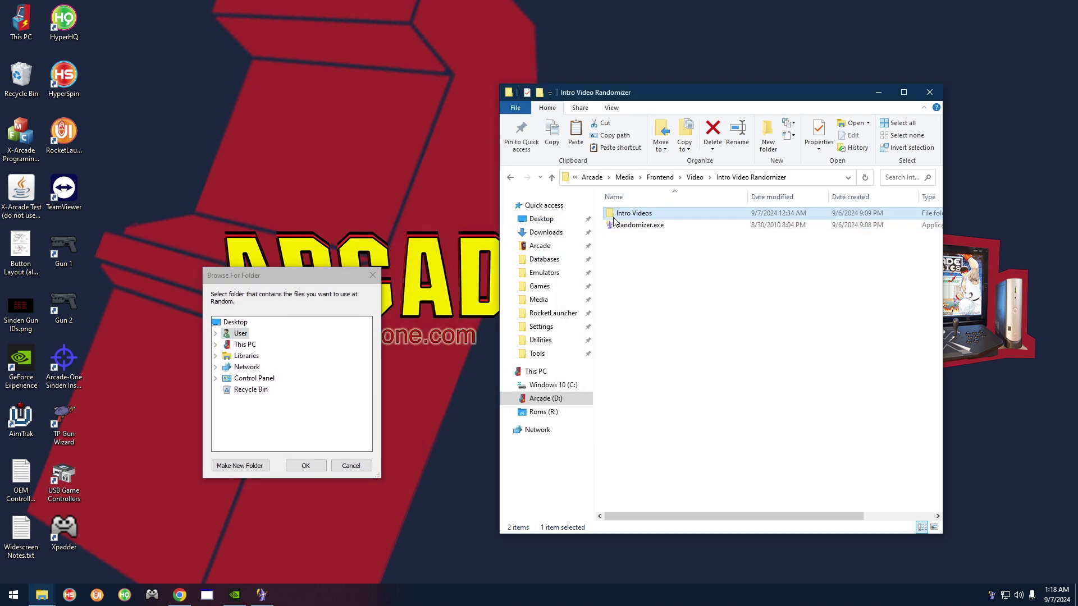
{"action": "double_click", "coordinate": [656, 217]}
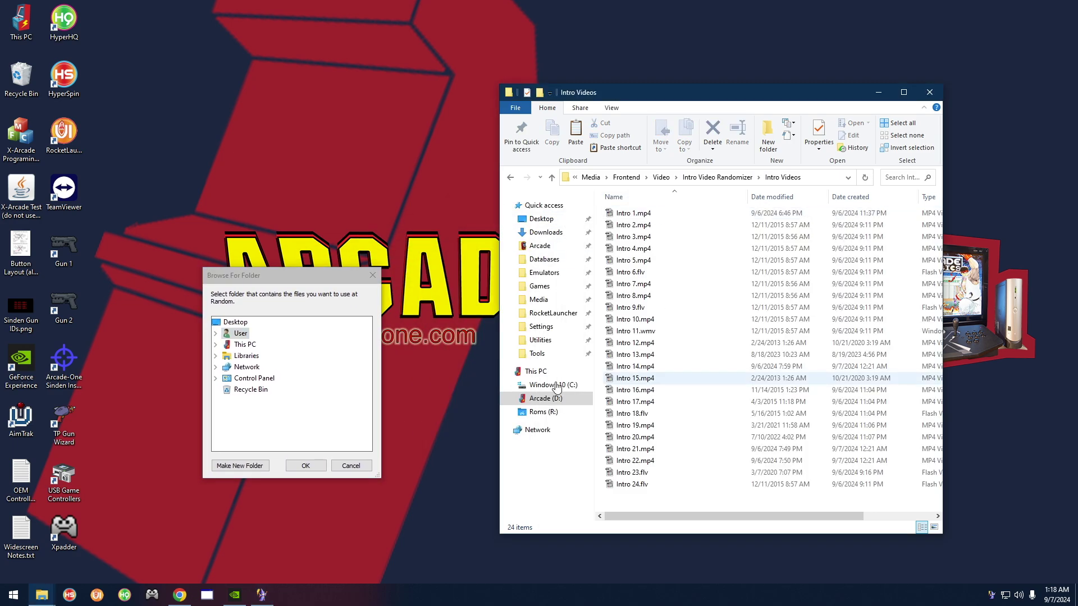
{"action": "left_click", "coordinate": [304, 277]}
In Browse For Folder, expand This PC > Arcade (D:) > Arcade > Media
{"action": "left_click", "coordinate": [250, 344]}
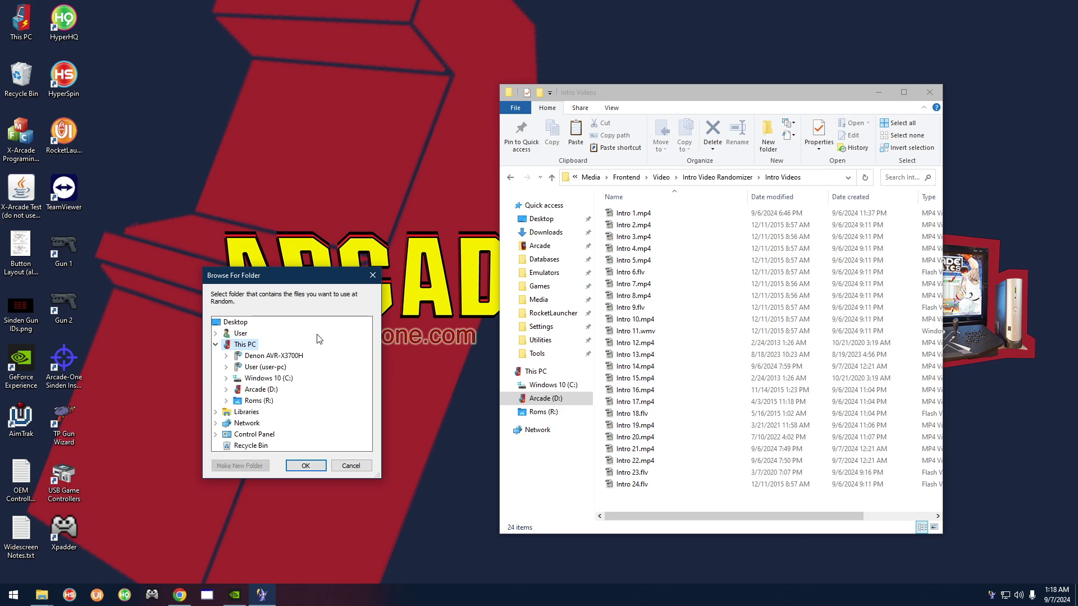
{"action": "key", "text": "Down"}
{"action": "key", "text": "Down"}
{"action": "key", "text": "Down"}
{"action": "key", "text": "Down"}
{"action": "key", "text": "Right"}
{"action": "key", "text": "Down"}
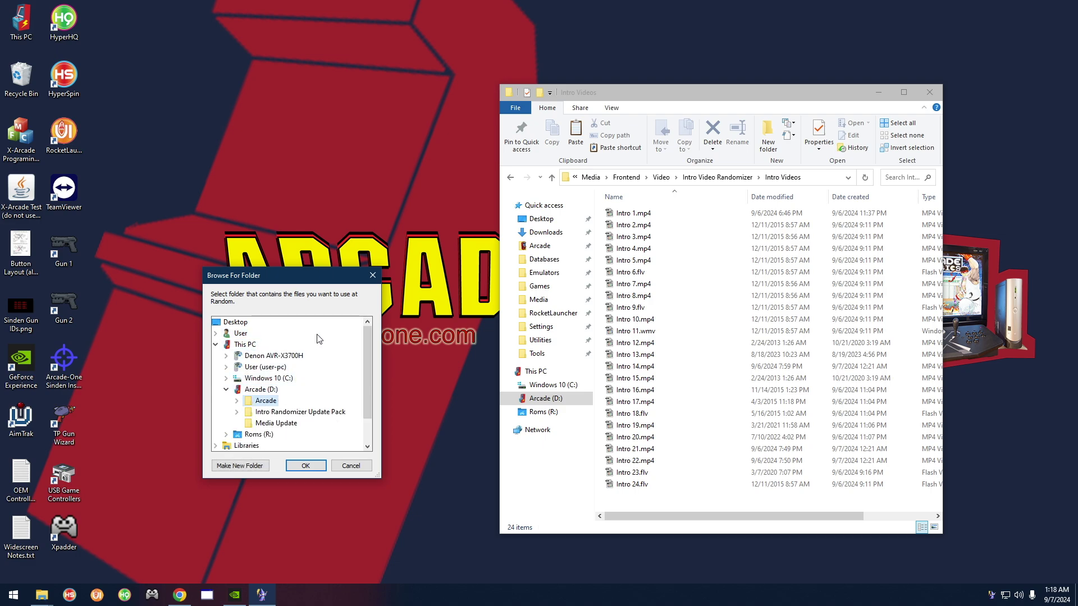
{"action": "key", "text": "Right"}
{"action": "key", "text": "Down"}
{"action": "key", "text": "Down"}
{"action": "key", "text": "Down"}
{"action": "key", "text": "Down"}
{"action": "key", "text": "Down"}
{"action": "key", "text": "Down"}
{"action": "key", "text": "Down"}
{"action": "key", "text": "Down"}
{"action": "key", "text": "Down"}
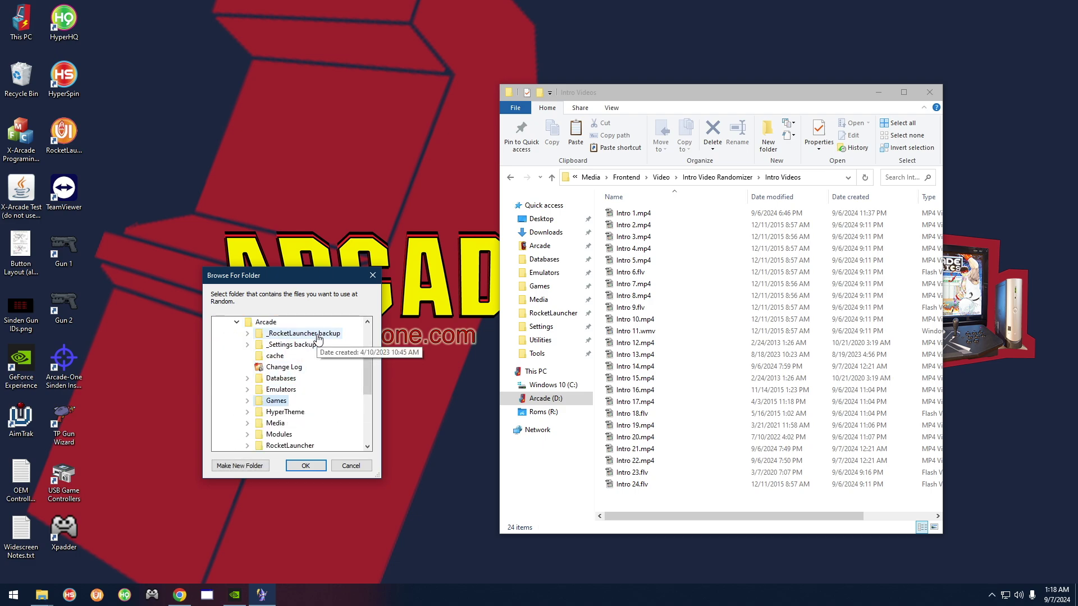
{"action": "key", "text": "Right"}
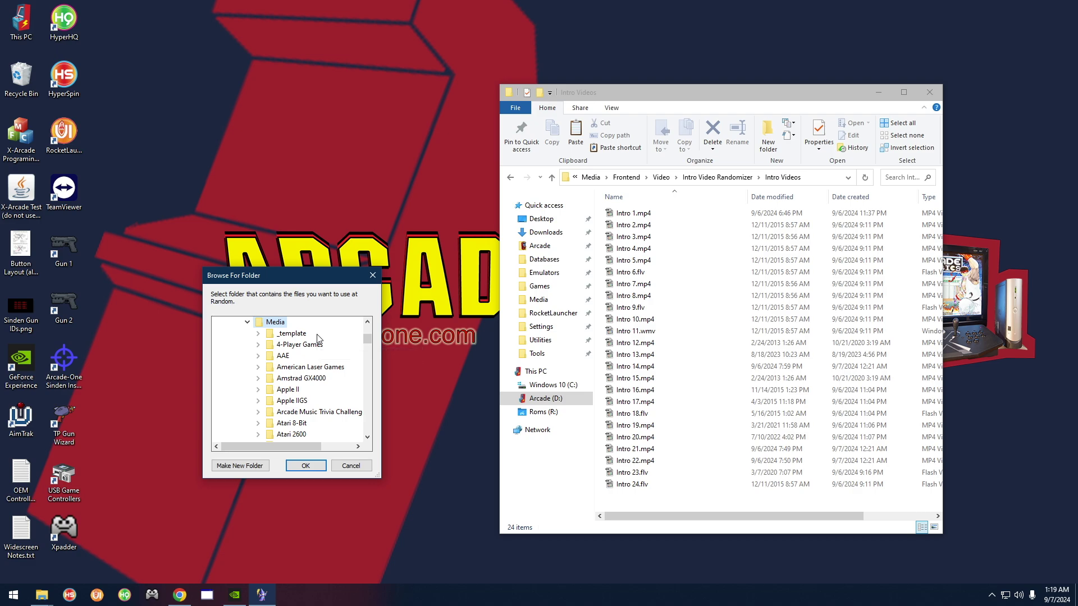
Expand Frontend > Video > Intro Video Randomizer and confirm Intro Videos as the source
{"action": "type", "text": "fr"}
{"action": "key", "text": "Right"}
{"action": "key", "text": "Down"}
{"action": "key", "text": "Down"}
{"action": "key", "text": "Down"}
{"action": "key", "text": "Right"}
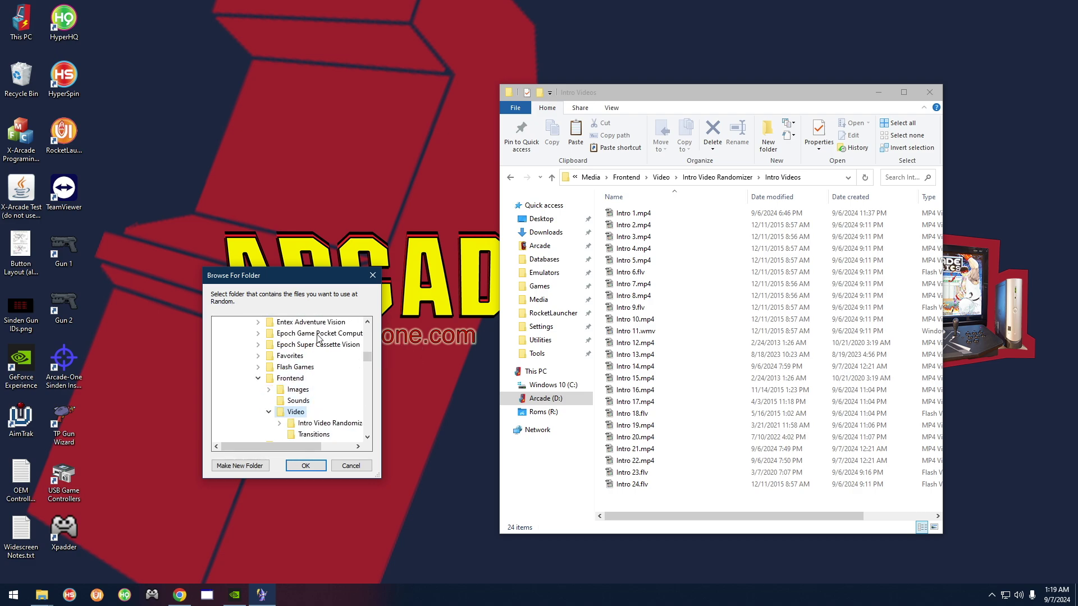
{"action": "key", "text": "Down"}
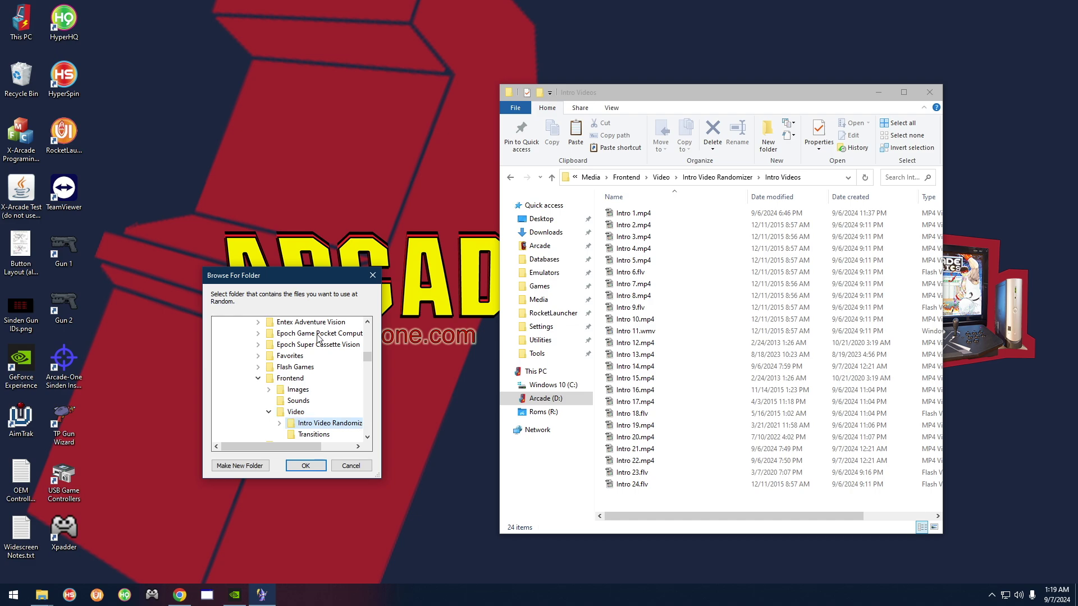
{"action": "key", "text": "Right"}
{"action": "key", "text": "Down"}
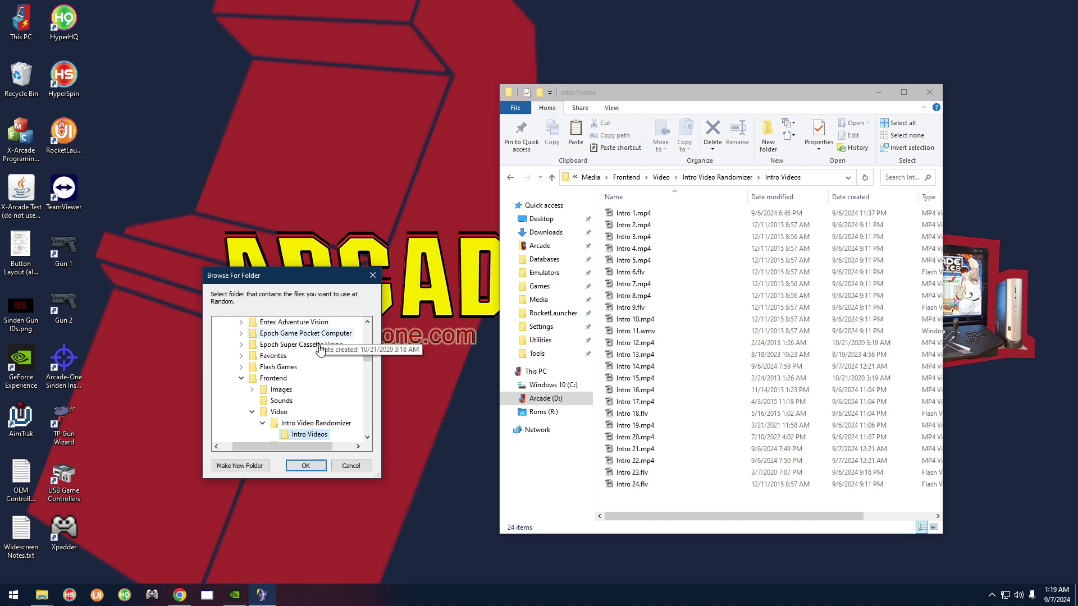
{"action": "left_click", "coordinate": [299, 468]}
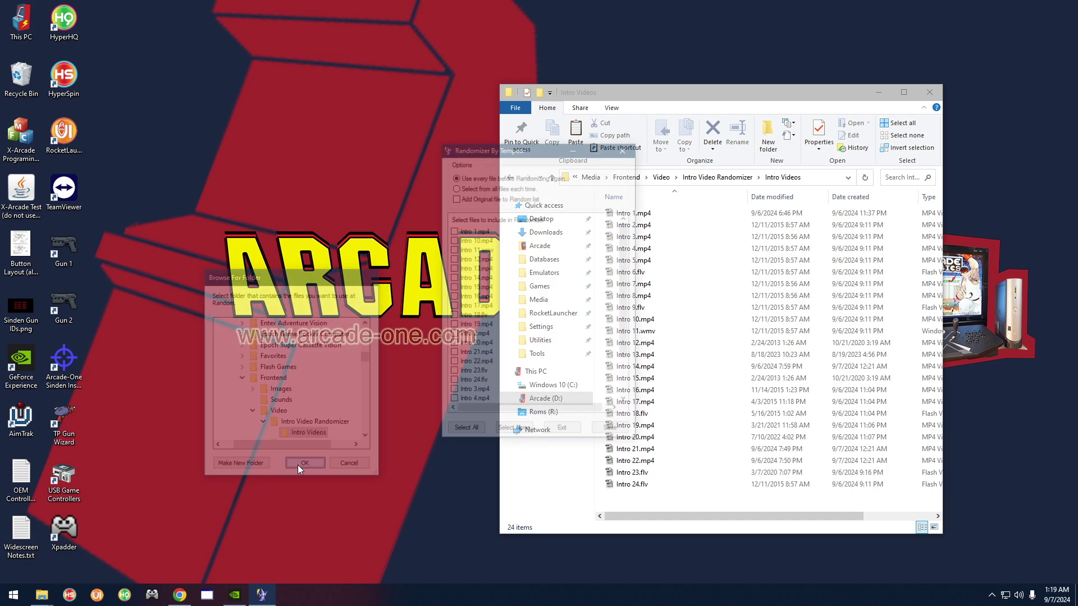
{"action": "left_click_drag", "start_coordinate": [555, 152], "coordinate": [374, 181]}
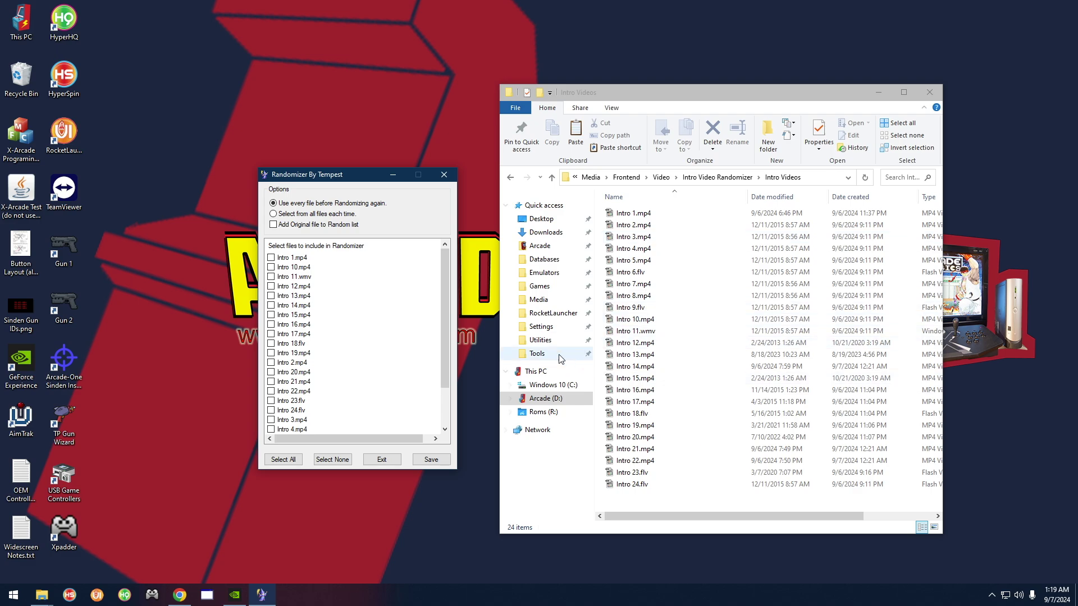
{"action": "left_click_drag", "start_coordinate": [449, 371], "coordinate": [449, 349]}
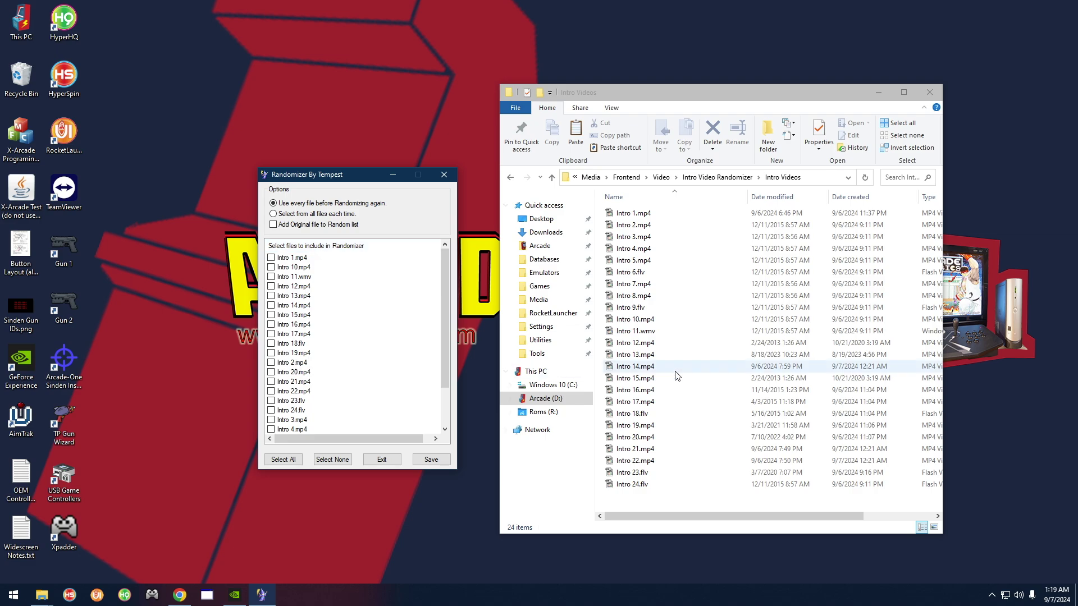
{"action": "left_click", "coordinate": [640, 273]}
{"action": "left_click", "coordinate": [637, 378]}
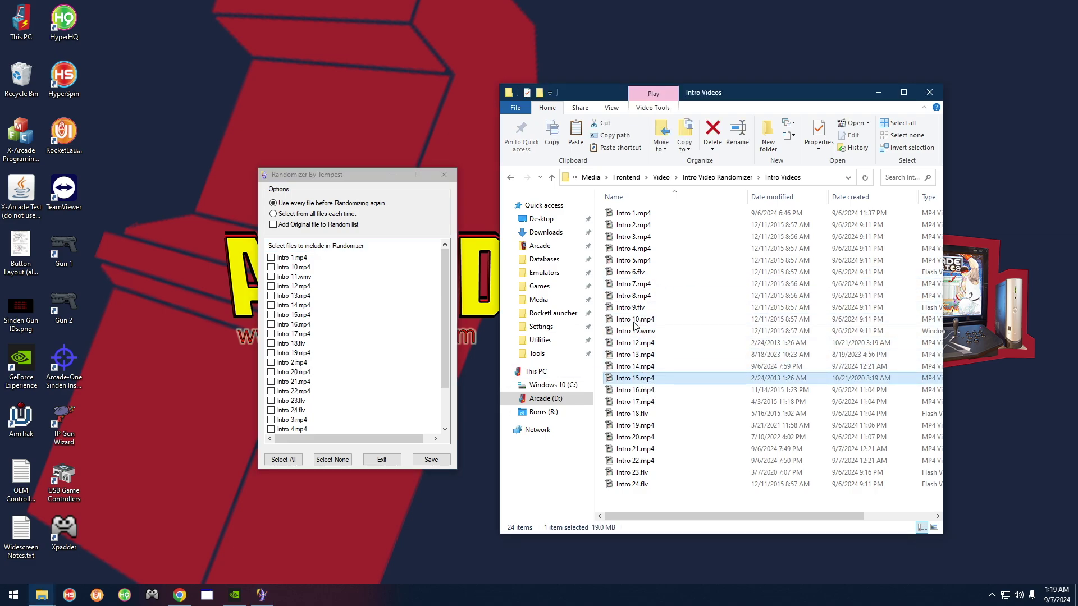
{"action": "left_click_drag", "start_coordinate": [355, 179], "coordinate": [355, 199]}
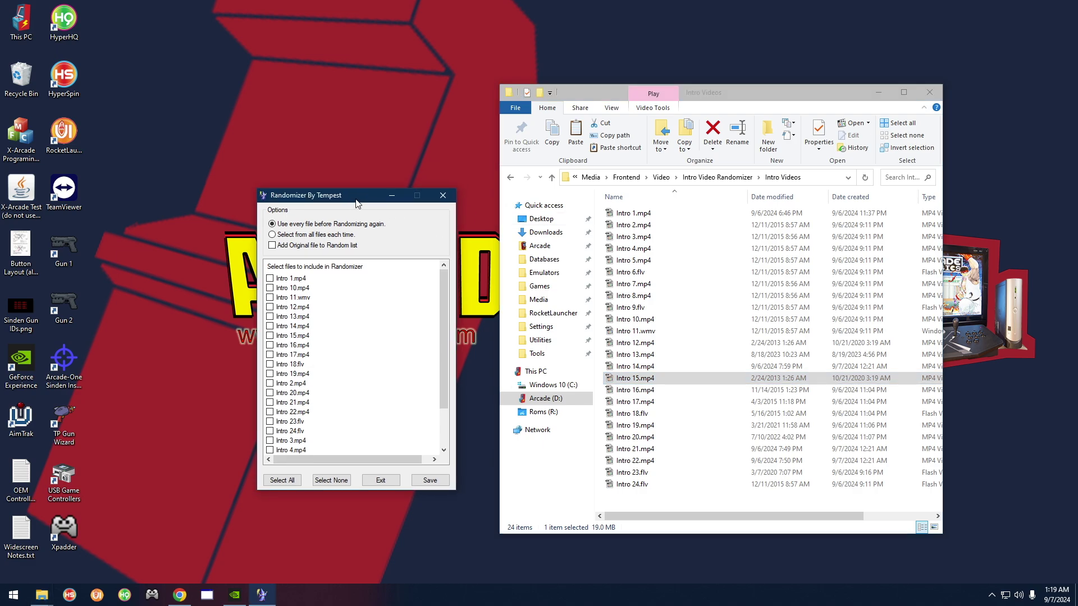
{"action": "left_click", "coordinate": [282, 480]}
Choose the 'Select from all files each time.' option
{"action": "left_click", "coordinate": [302, 234]}
{"action": "left_click", "coordinate": [717, 177]}
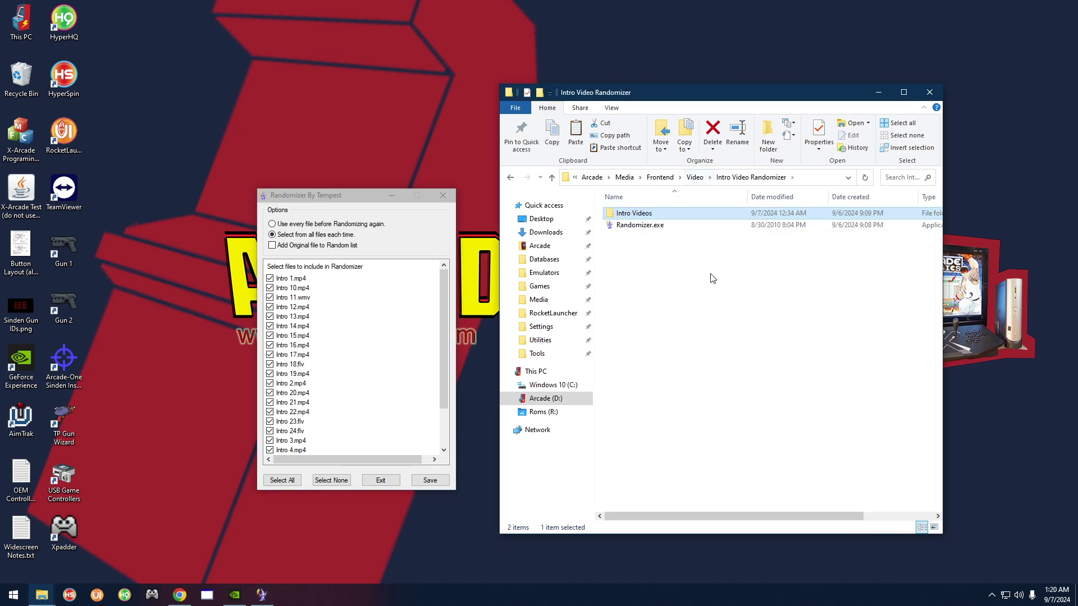
{"action": "left_click", "coordinate": [696, 177]}
{"action": "left_click", "coordinate": [632, 250]}
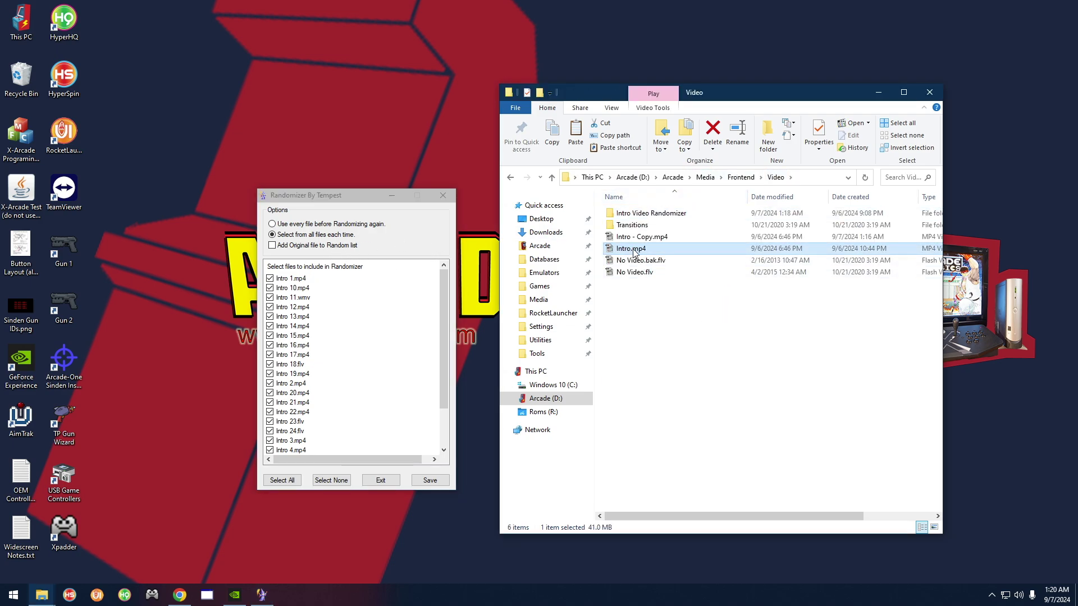
{"action": "double_click", "coordinate": [650, 214]}
{"action": "double_click", "coordinate": [639, 213]}
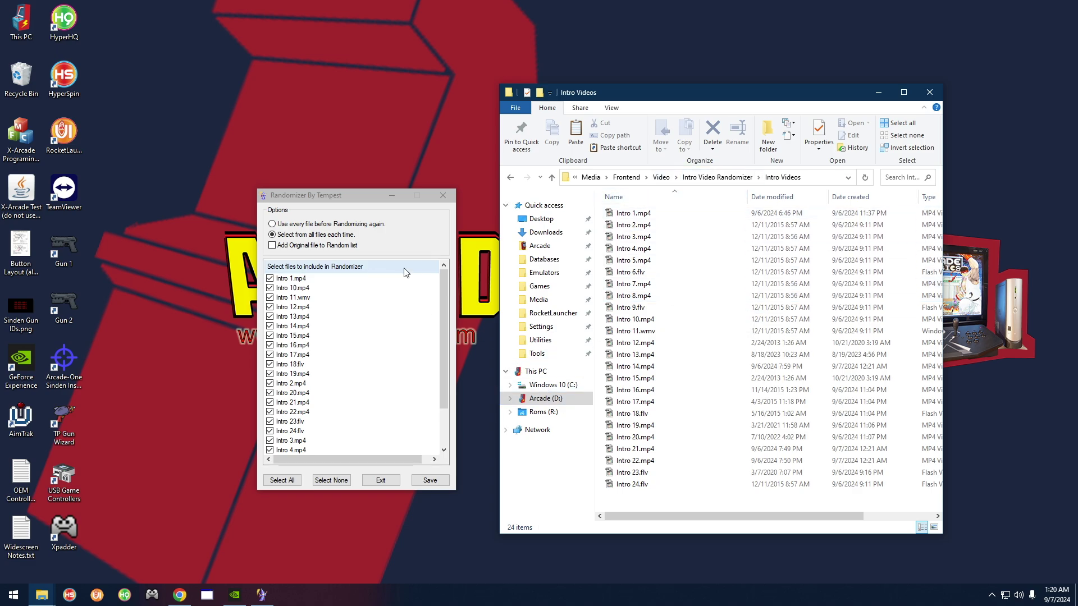
{"action": "left_click", "coordinate": [711, 178]}
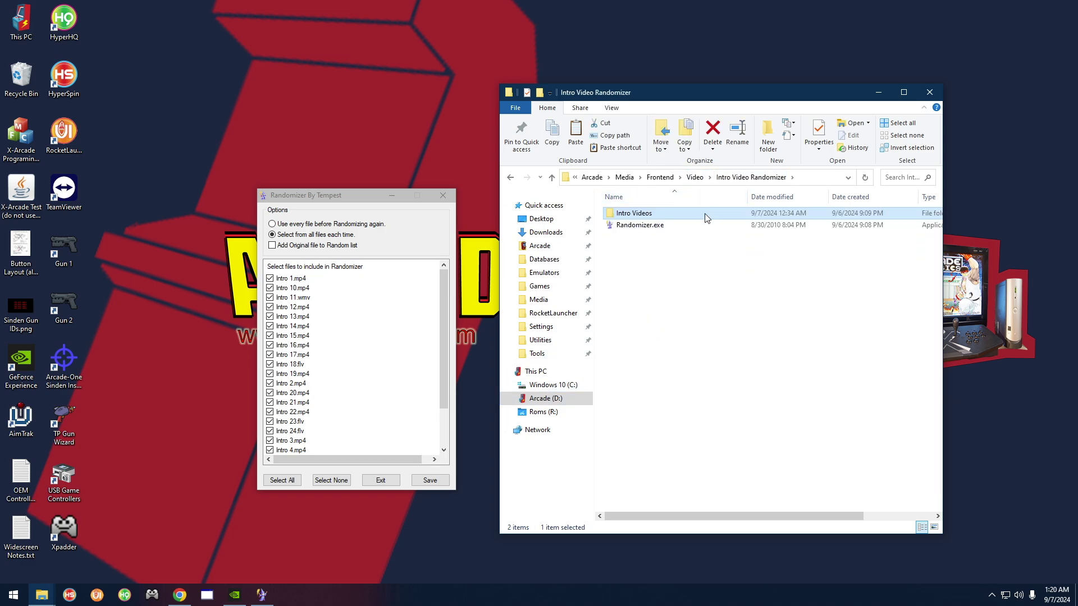
{"action": "left_click", "coordinate": [696, 179]}
{"action": "left_click", "coordinate": [631, 249]}
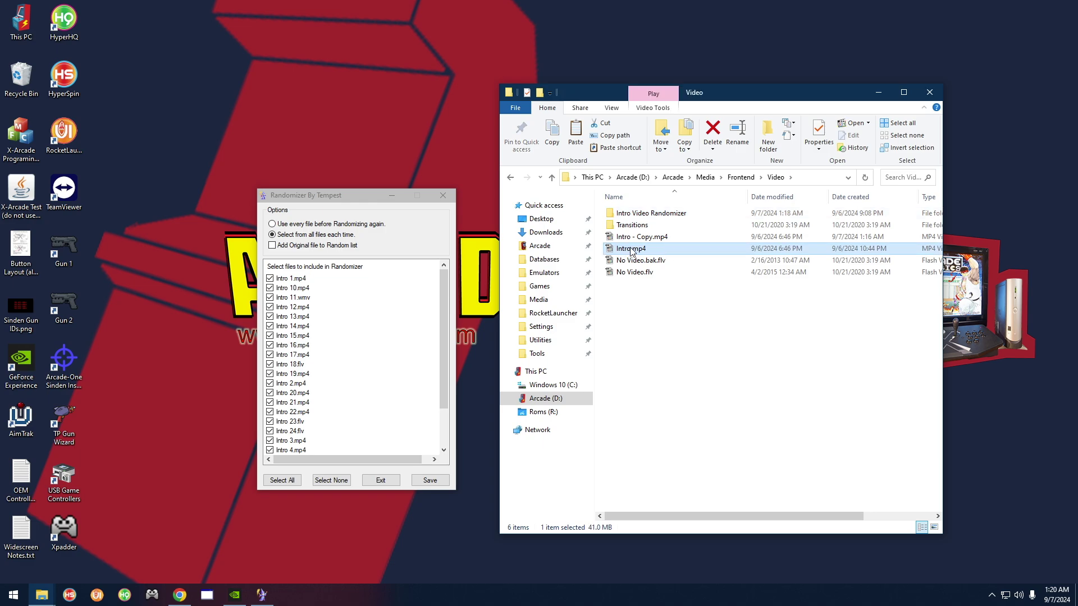
{"action": "right_click", "coordinate": [630, 251]}
{"action": "left_click", "coordinate": [829, 354]}
{"action": "double_click", "coordinate": [624, 213]}
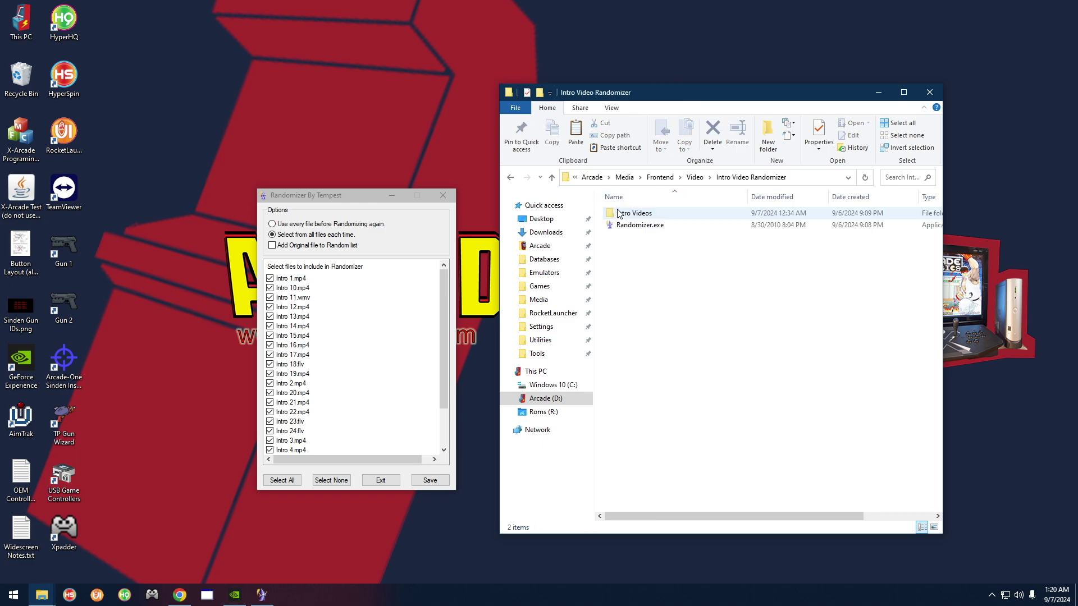
{"action": "double_click", "coordinate": [624, 213]}
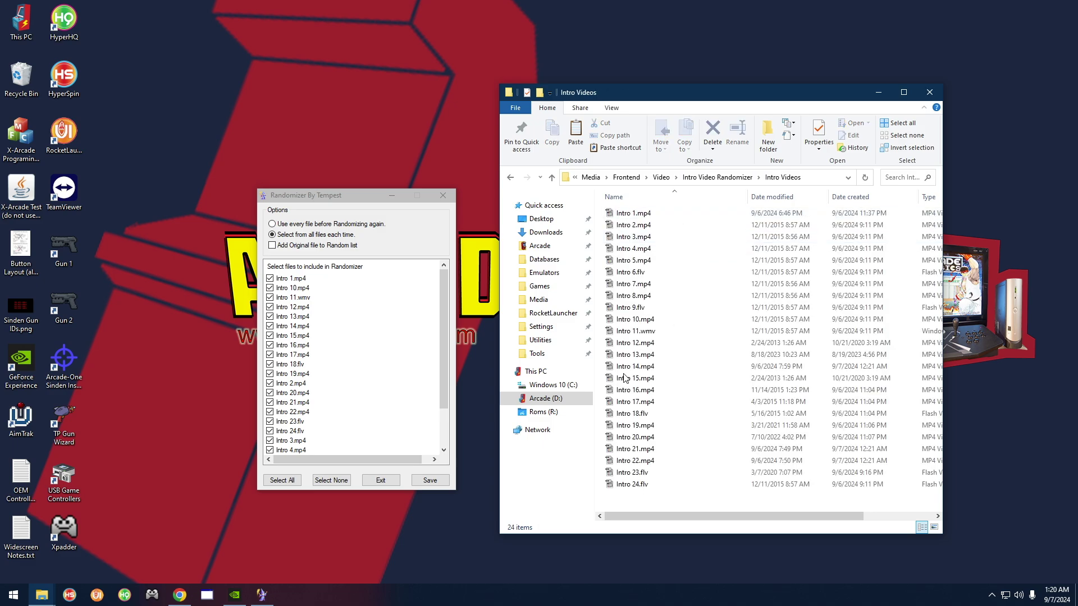
Save the Randomizer settings, exit the program, and return to the Intro Video Randomizer folder
{"action": "left_click", "coordinate": [362, 202]}
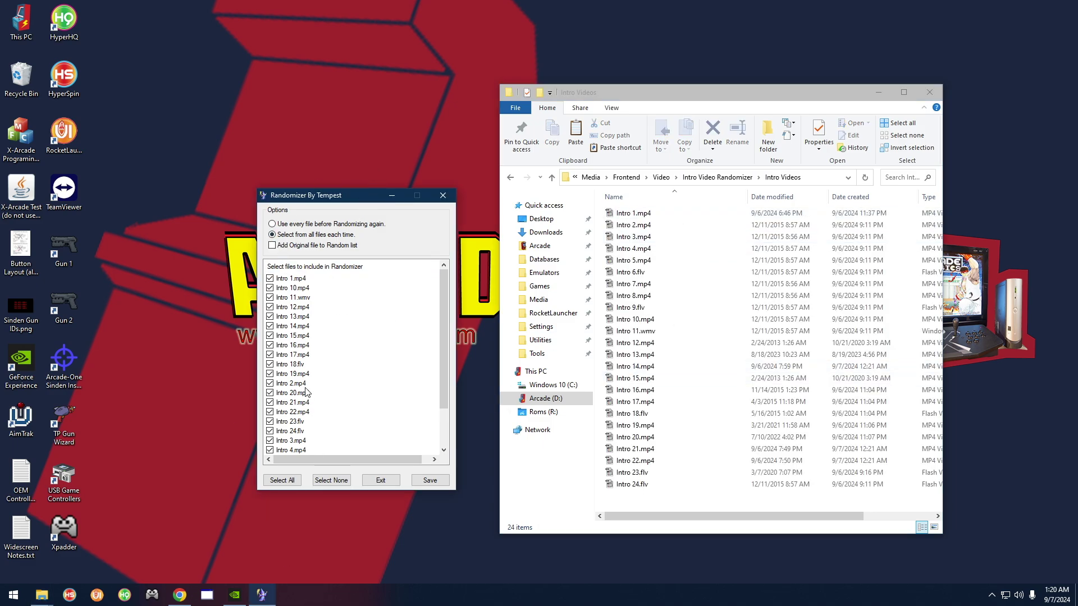
{"action": "left_click", "coordinate": [430, 480]}
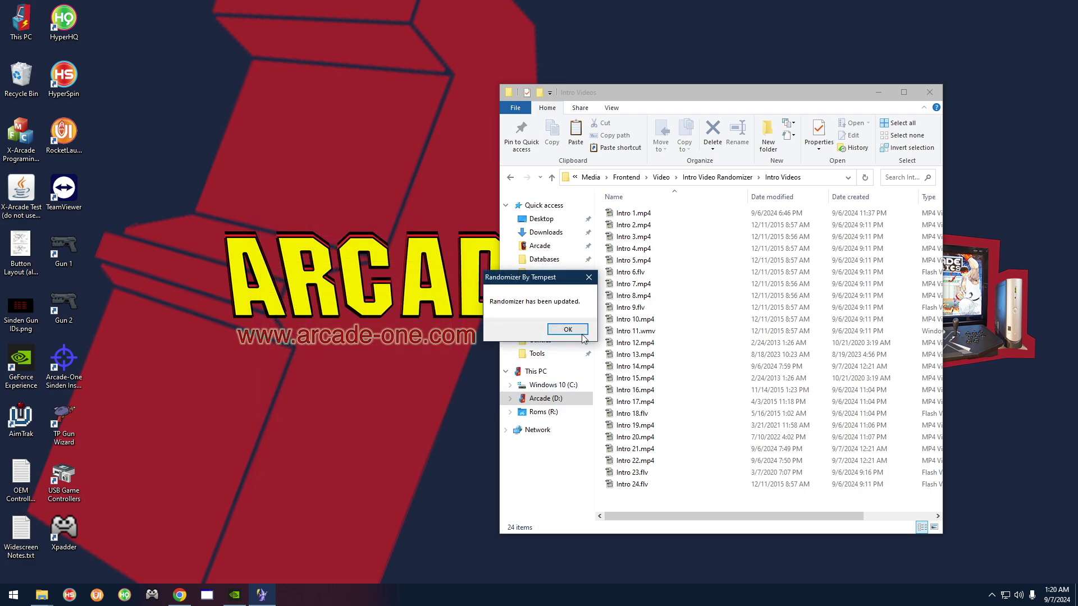
{"action": "left_click", "coordinate": [567, 329]}
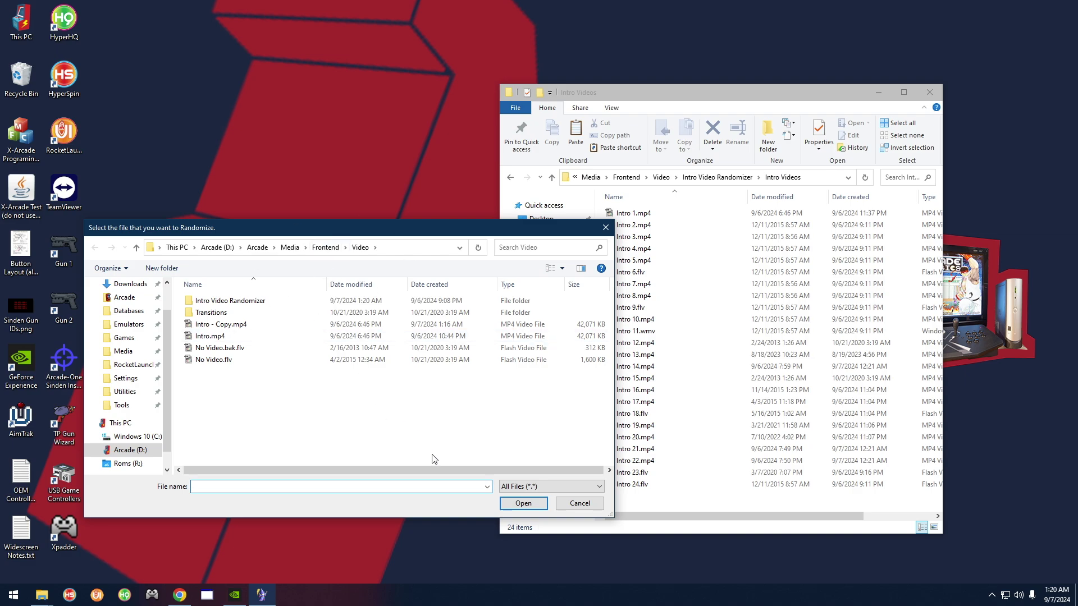
{"action": "left_click", "coordinate": [579, 503]}
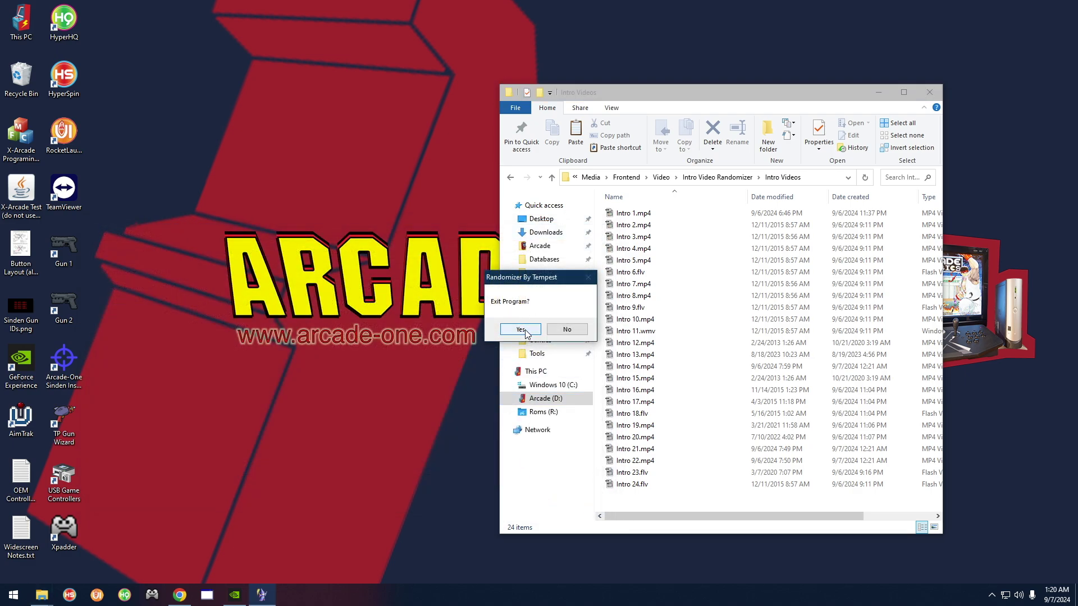
{"action": "left_click", "coordinate": [520, 329]}
{"action": "left_click", "coordinate": [708, 178]}
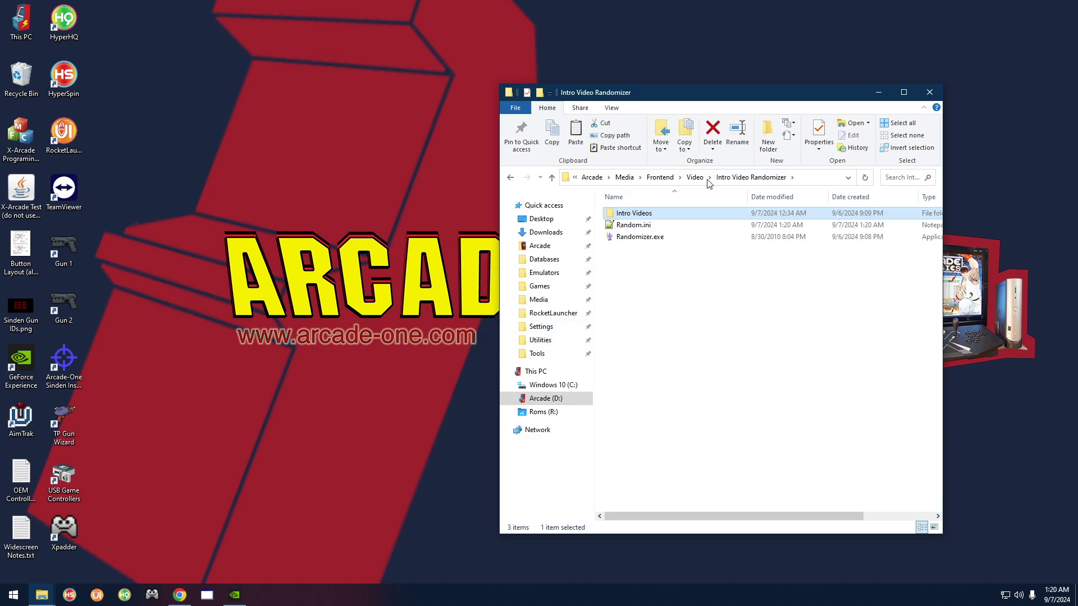
{"action": "left_click", "coordinate": [624, 226]}
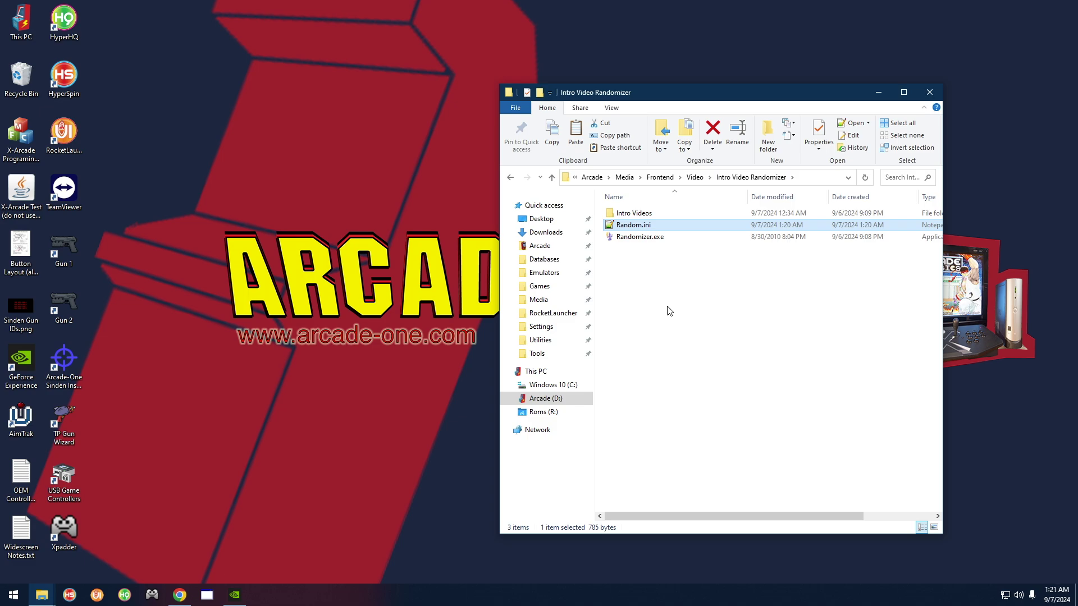
{"action": "left_click", "coordinate": [630, 238]}
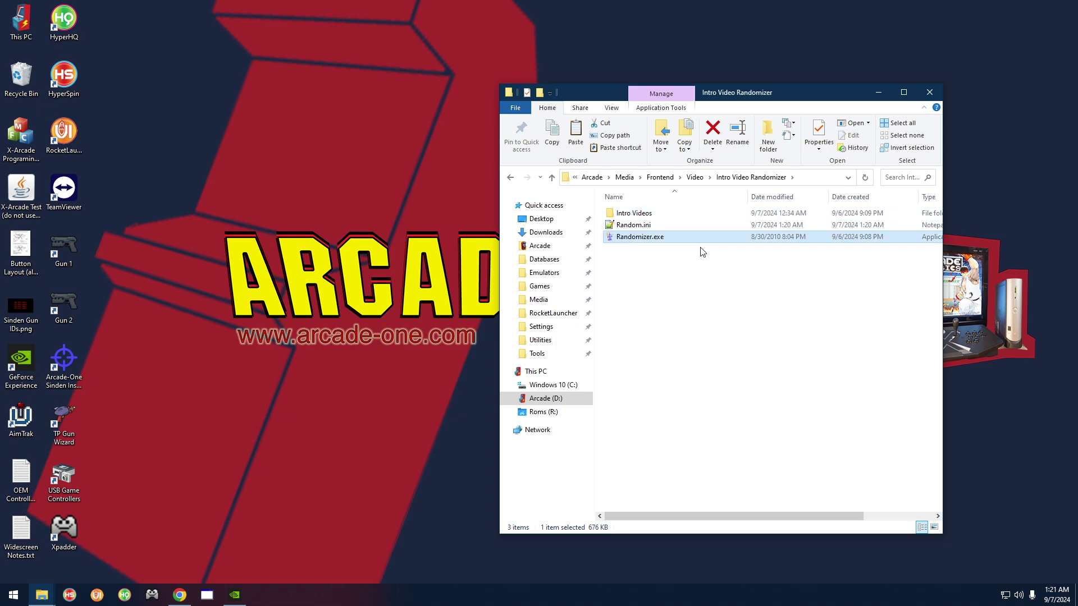
{"action": "left_click", "coordinate": [666, 307]}
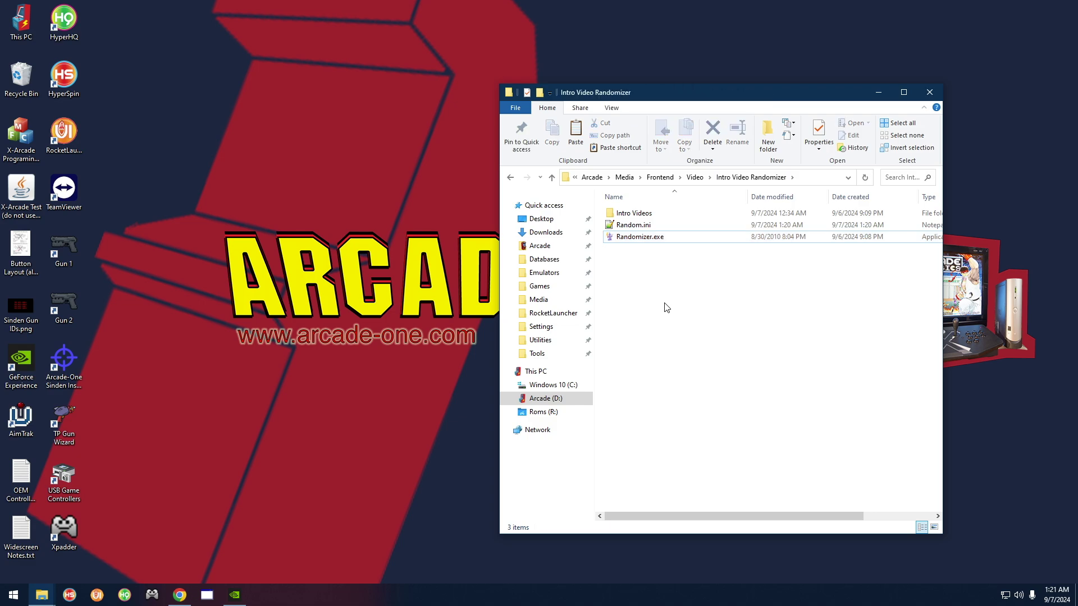